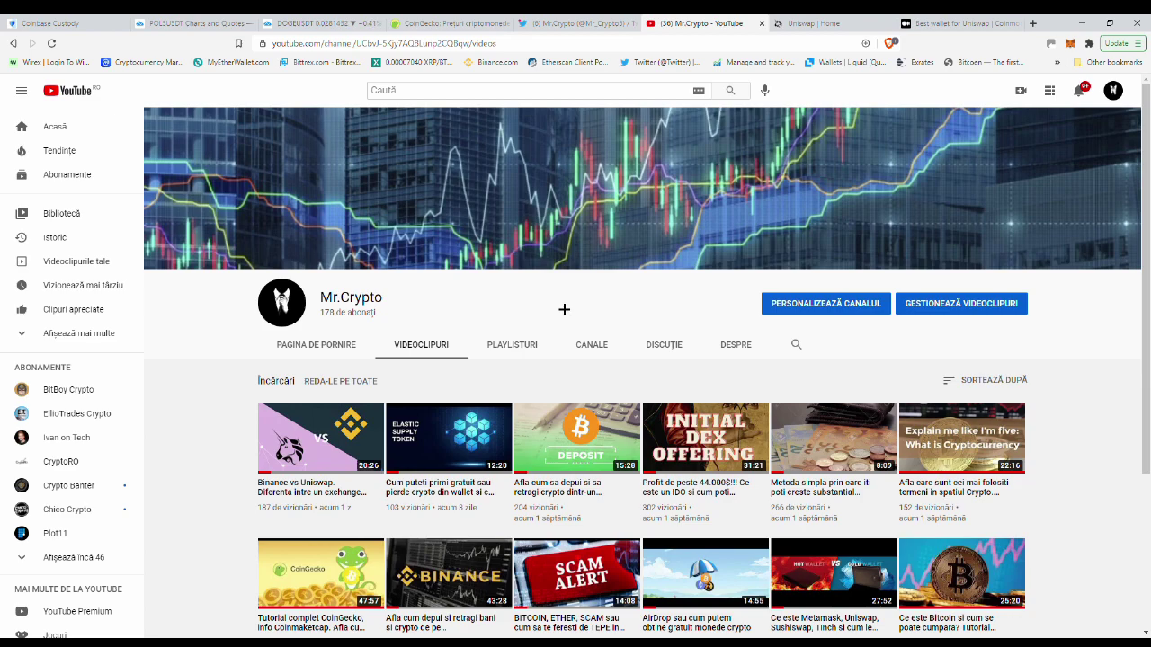
Switch to the Uniswap site, launch its app and open the Add Liquidity form for pools
key("ctrl+Tab")
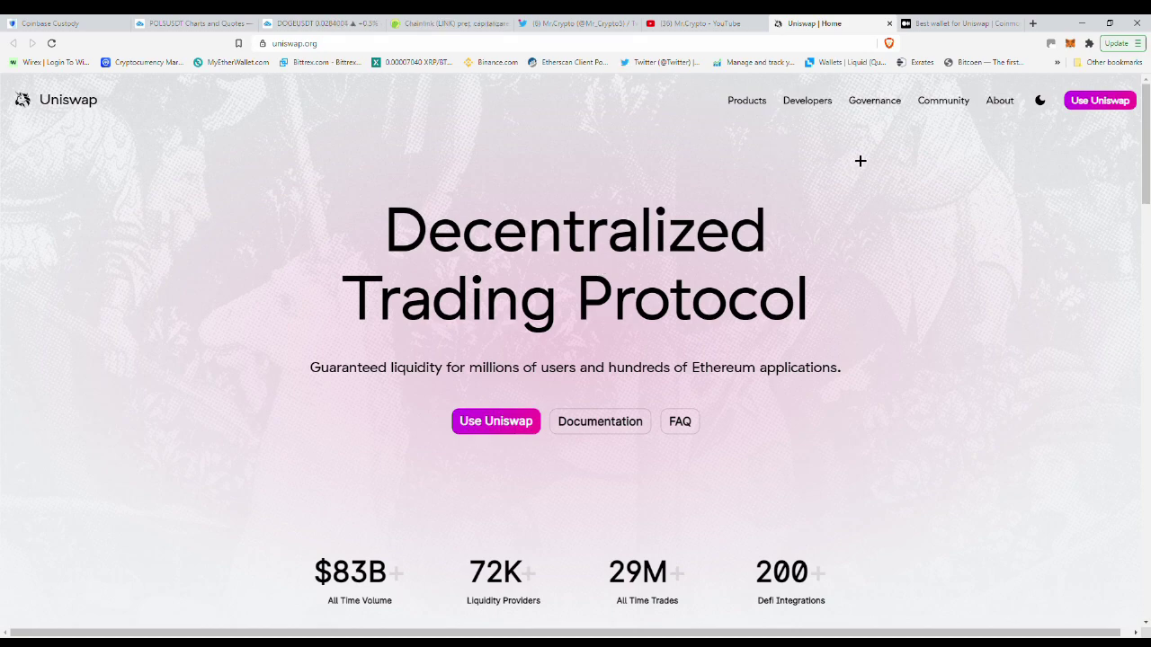
left_click(1106, 104)
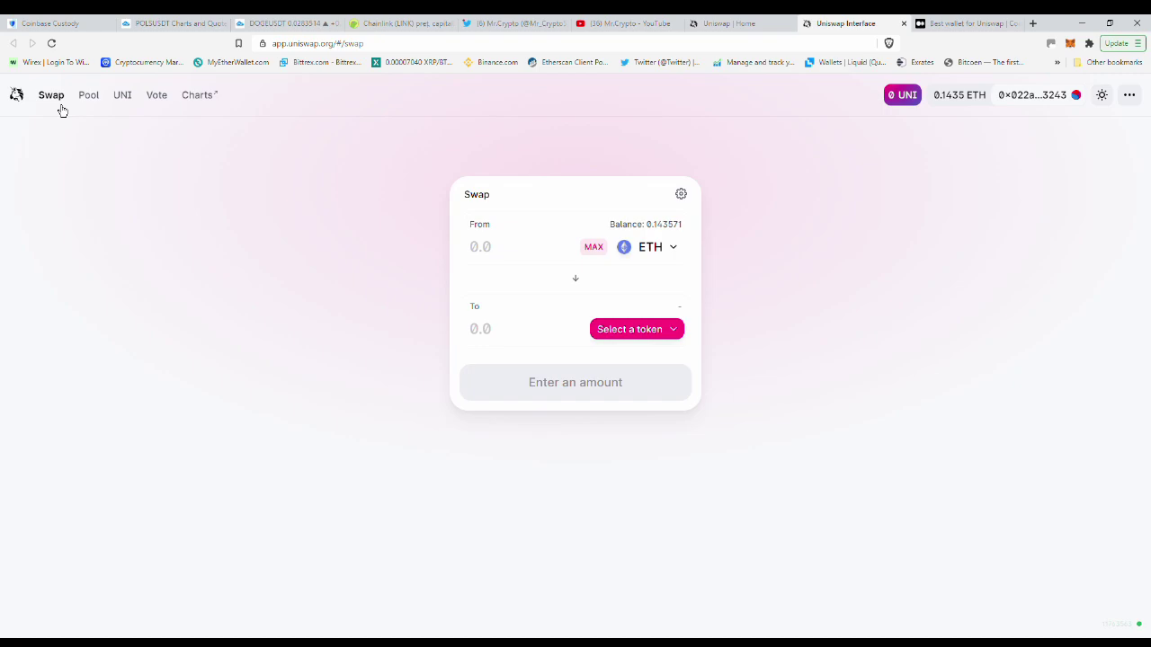
left_click(99, 106)
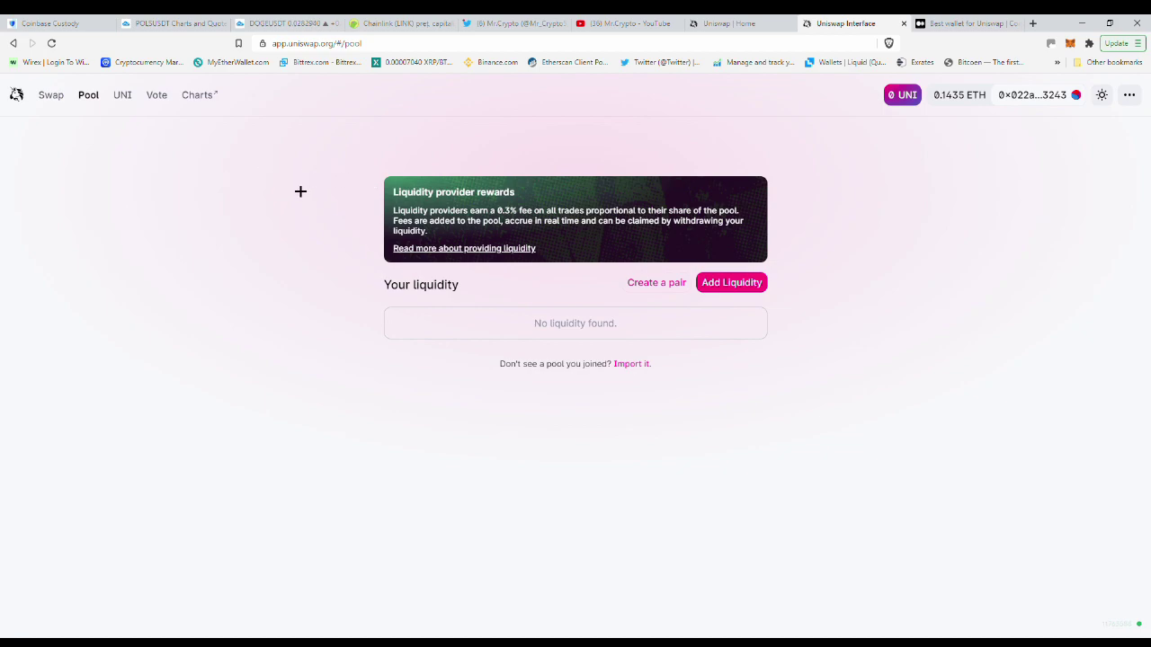
left_click(744, 297)
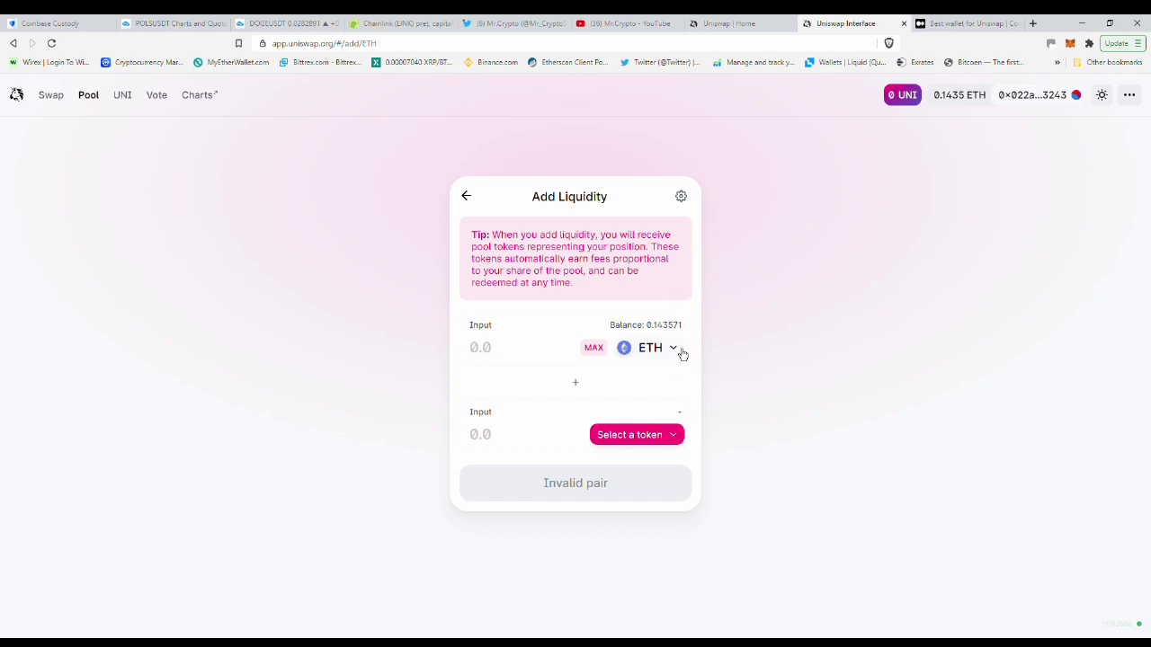
Fill the liquidity form with the maximum ETH amount and choose AAVE as the paired token
left_click(595, 356)
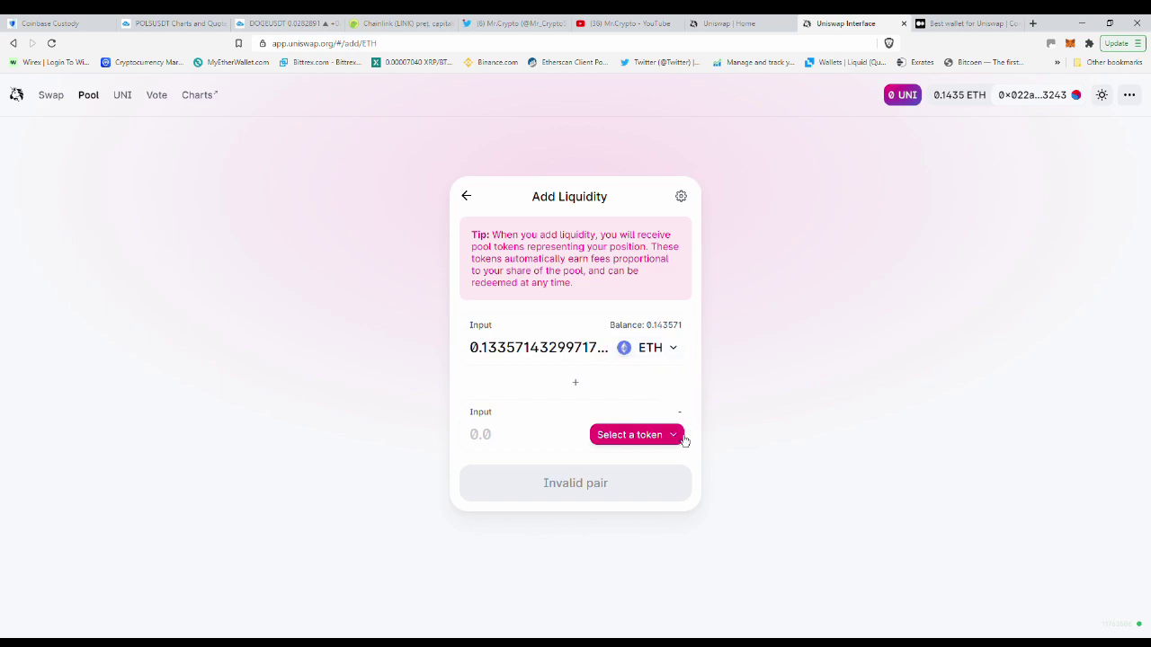
left_click(679, 440)
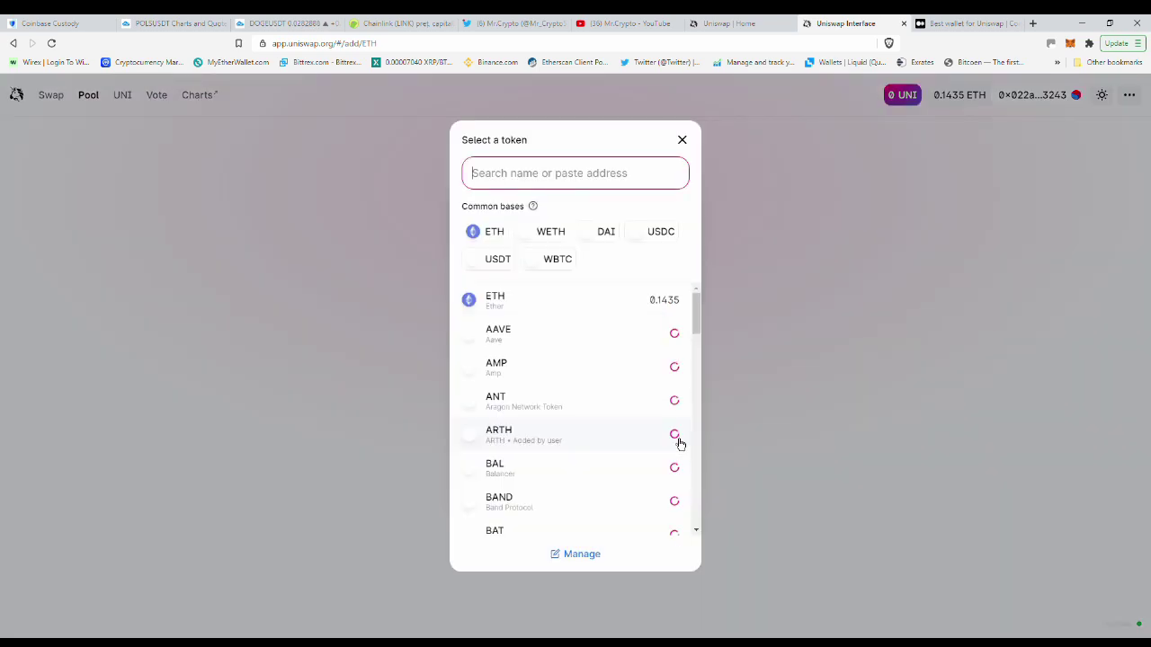
left_click(526, 344)
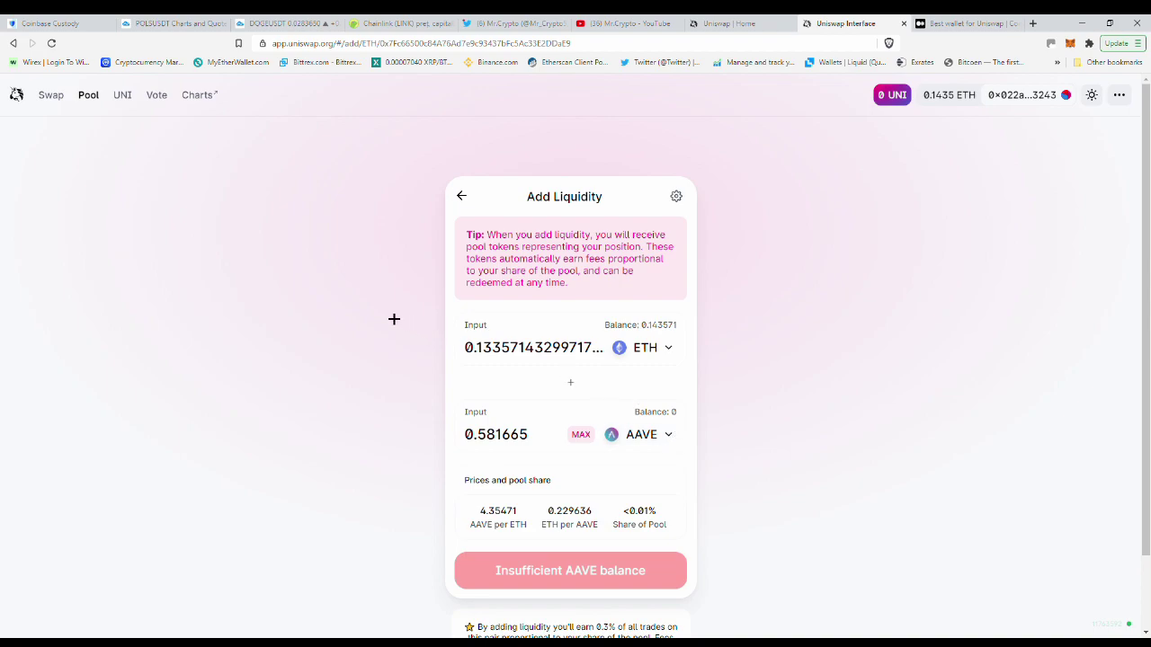
Open the Swap form and choose AAVE from the token list as the token to receive for ETH
left_click(57, 106)
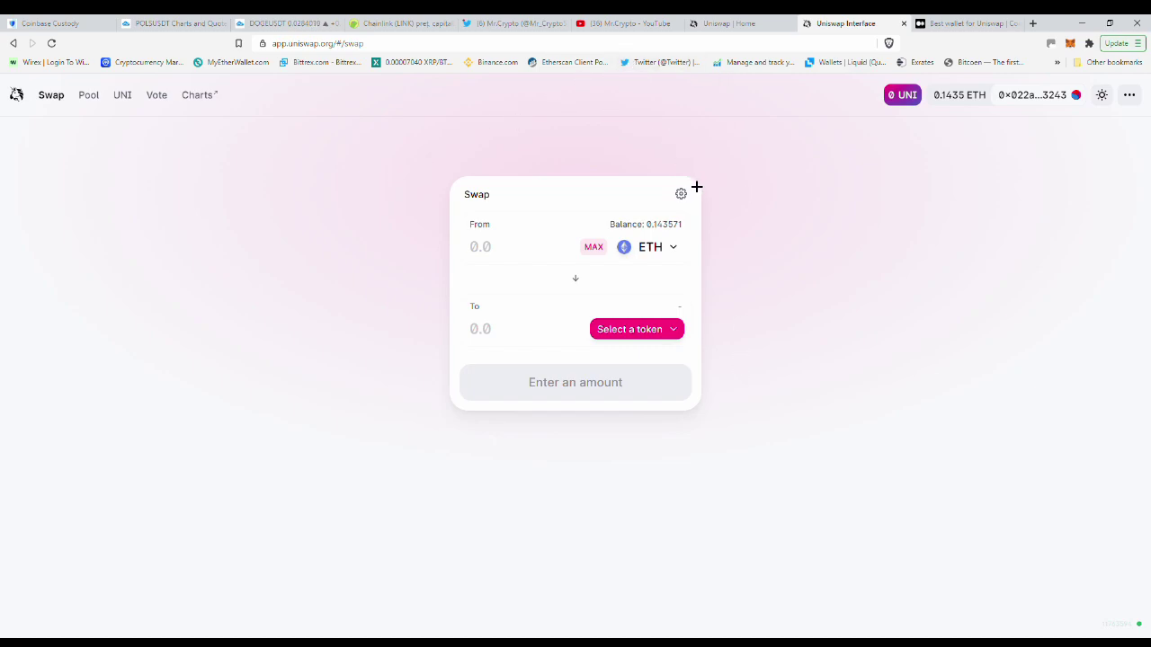
left_click(680, 344)
scroll(586, 371, "down", 3)
scroll(588, 369, "down", 3)
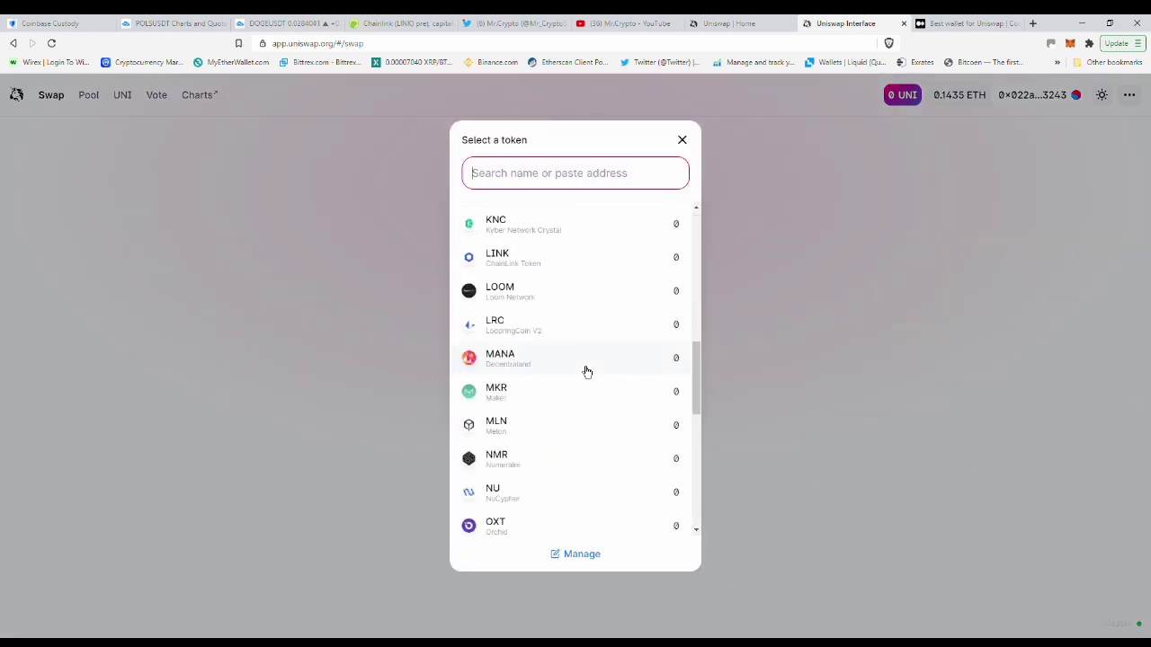
scroll(586, 371, "down", 5)
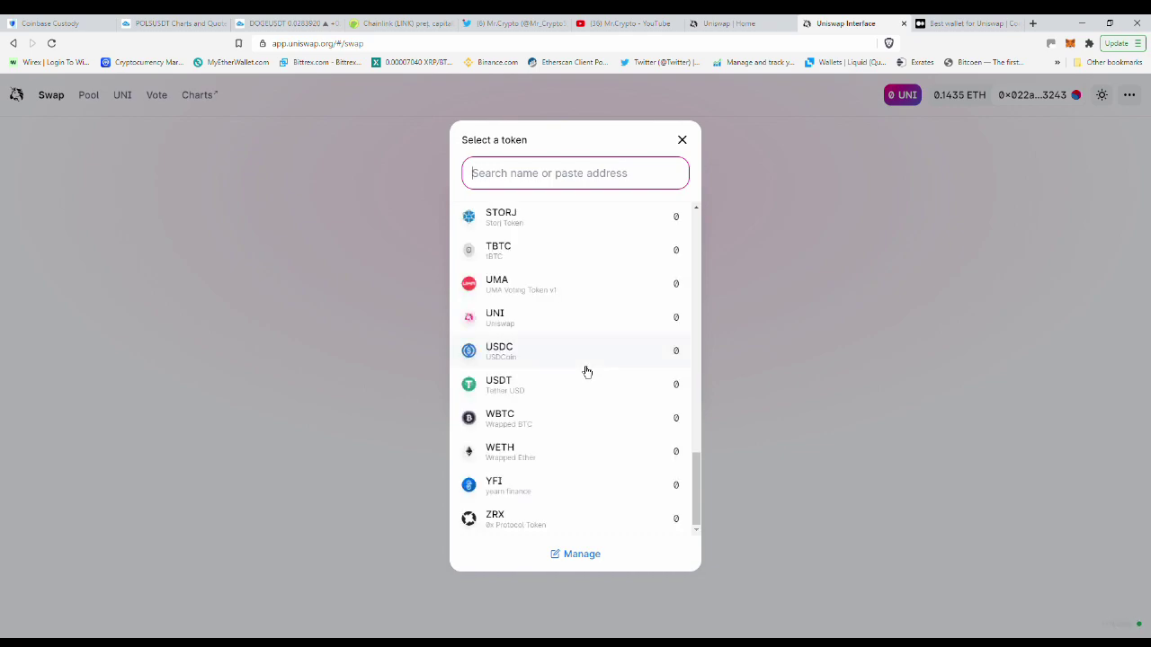
scroll(586, 371, "up", 10)
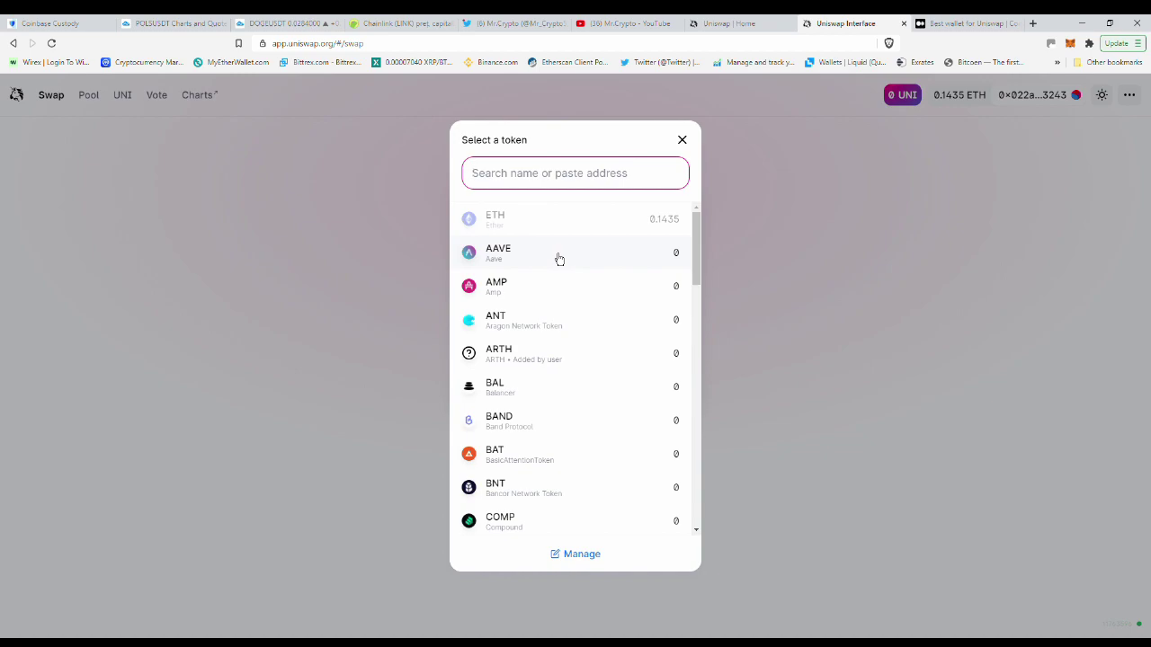
left_click(558, 259)
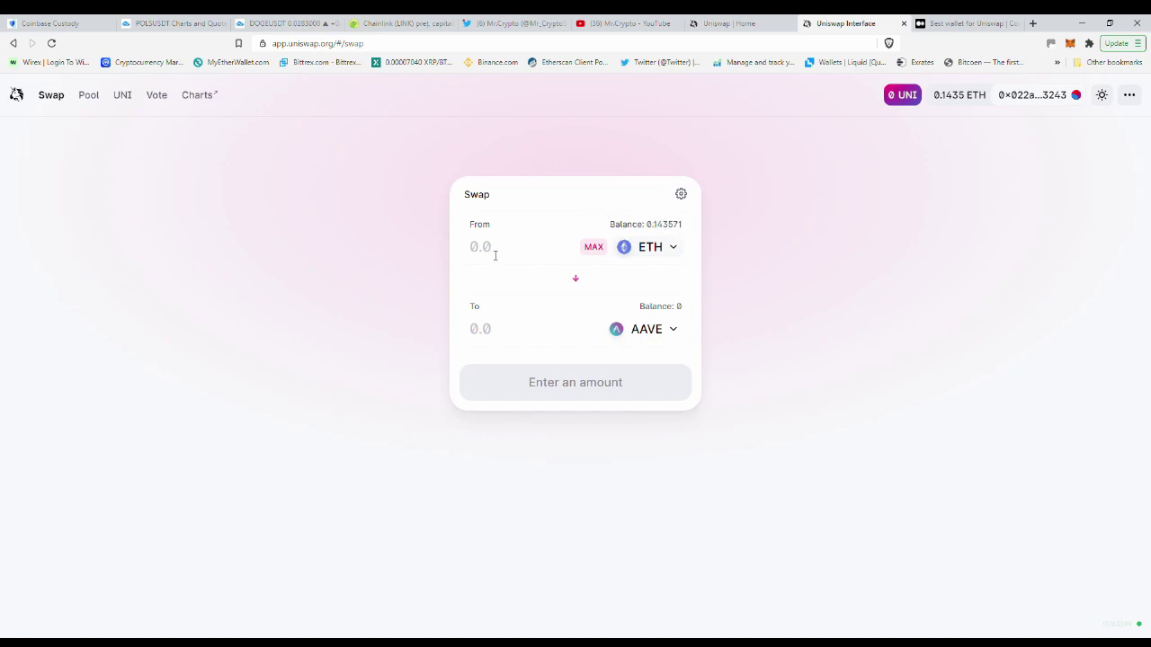
Enter 0.1 ETH as the swap amount, raise it to the maximum available and preview the swap confirmation without submitting
type("0.1")
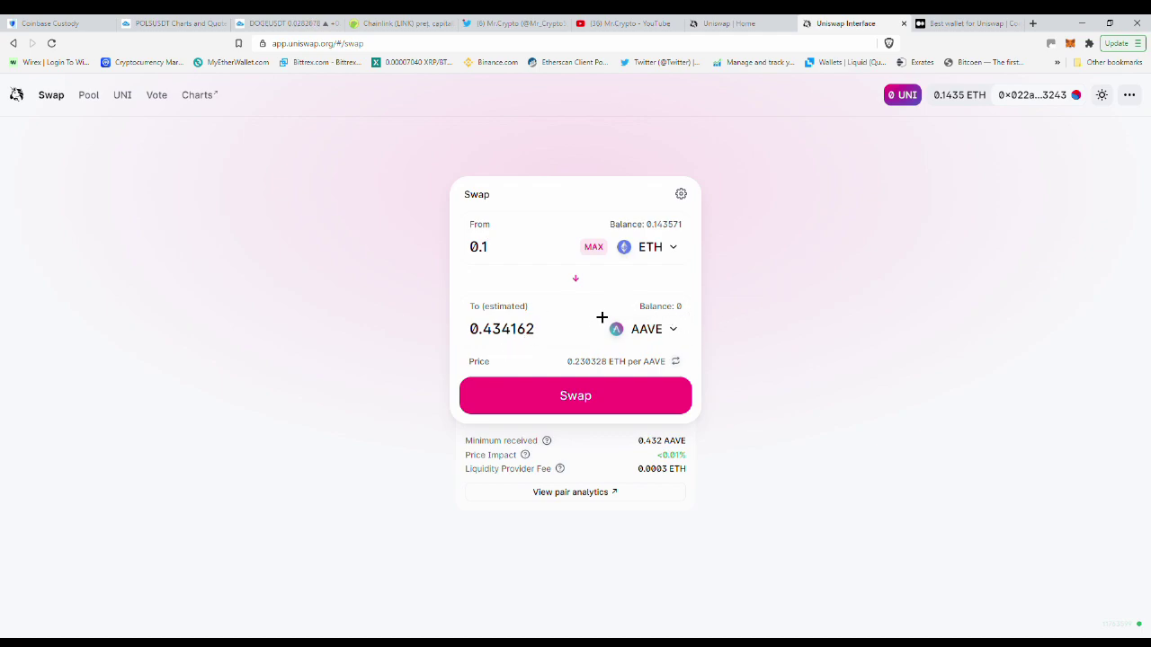
left_click(595, 248)
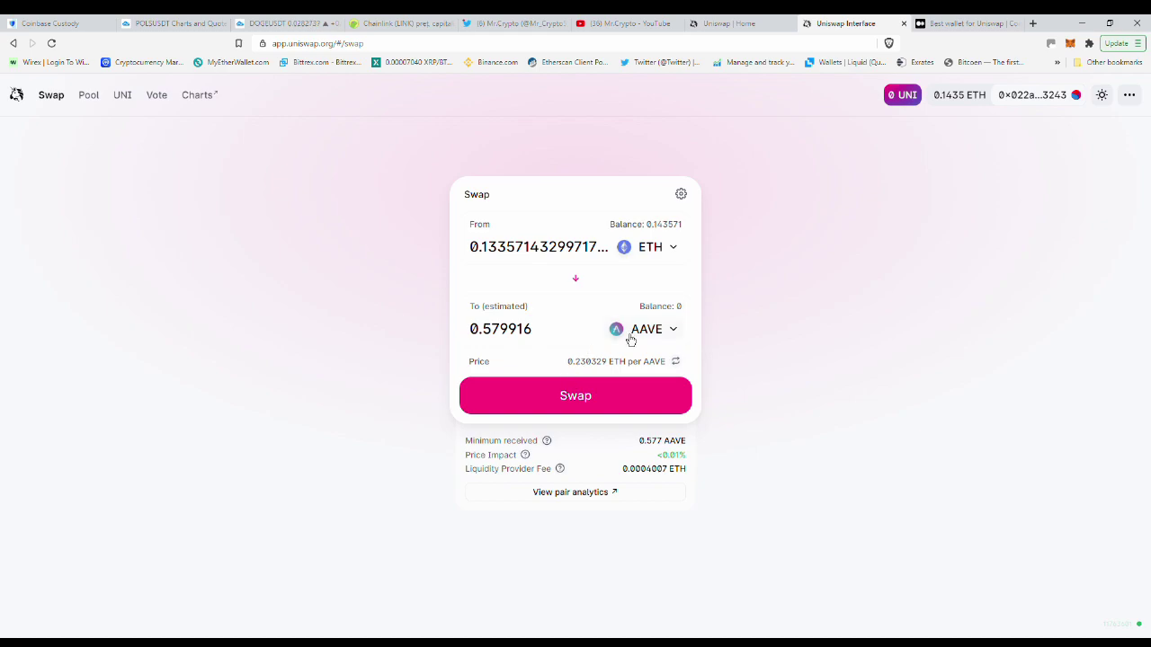
left_click(582, 409)
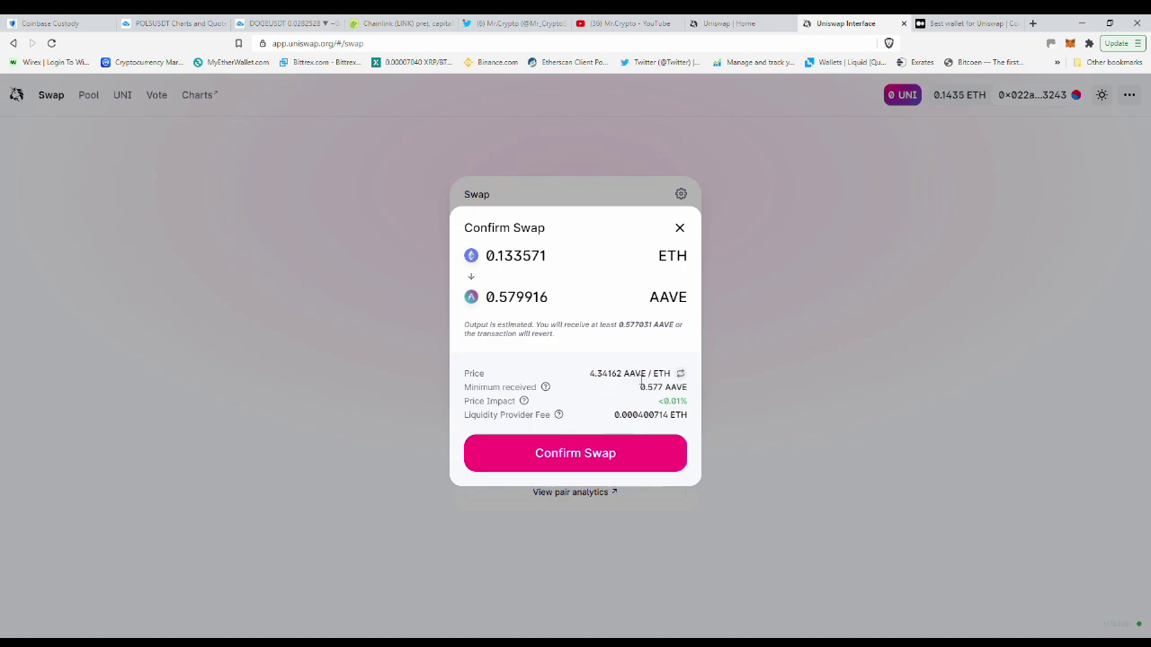
left_click(261, 368)
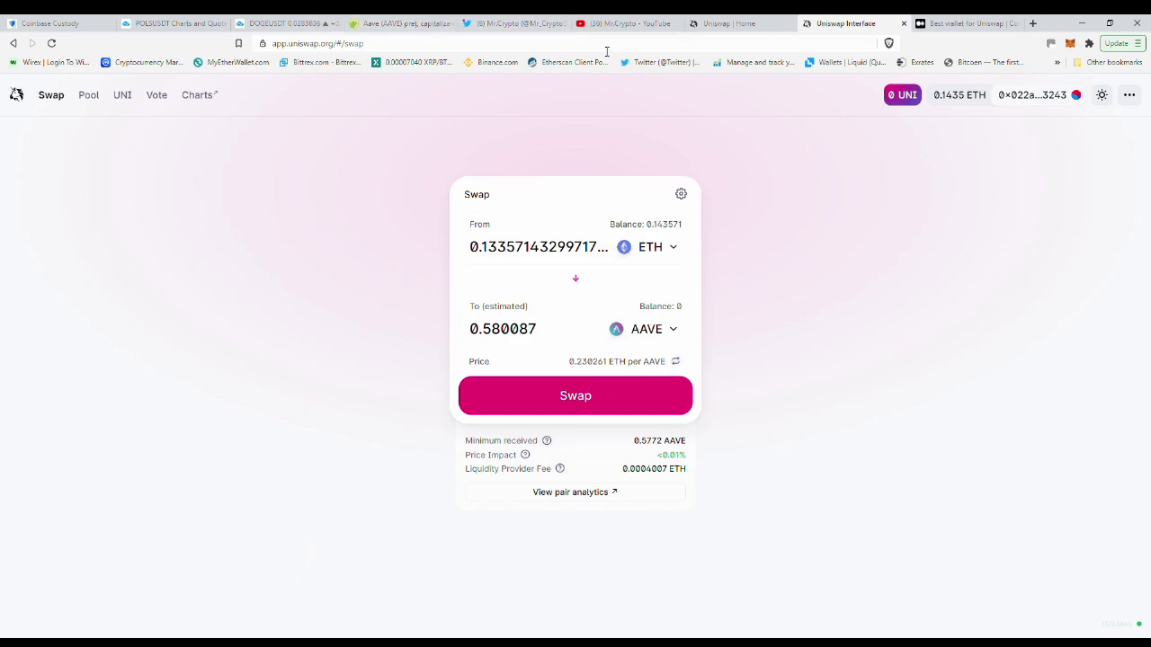
Switch to CoinGecko, search for "aave" and open the Aave (AAVE) coin page
left_click(402, 25)
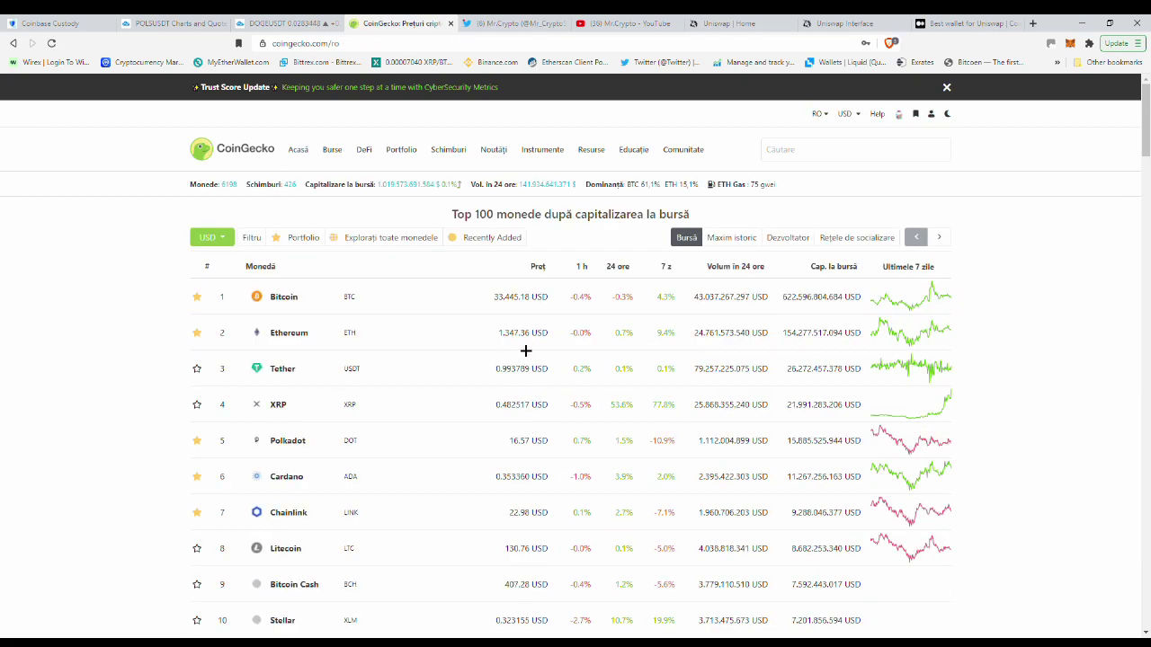
left_click(807, 158)
type("aave")
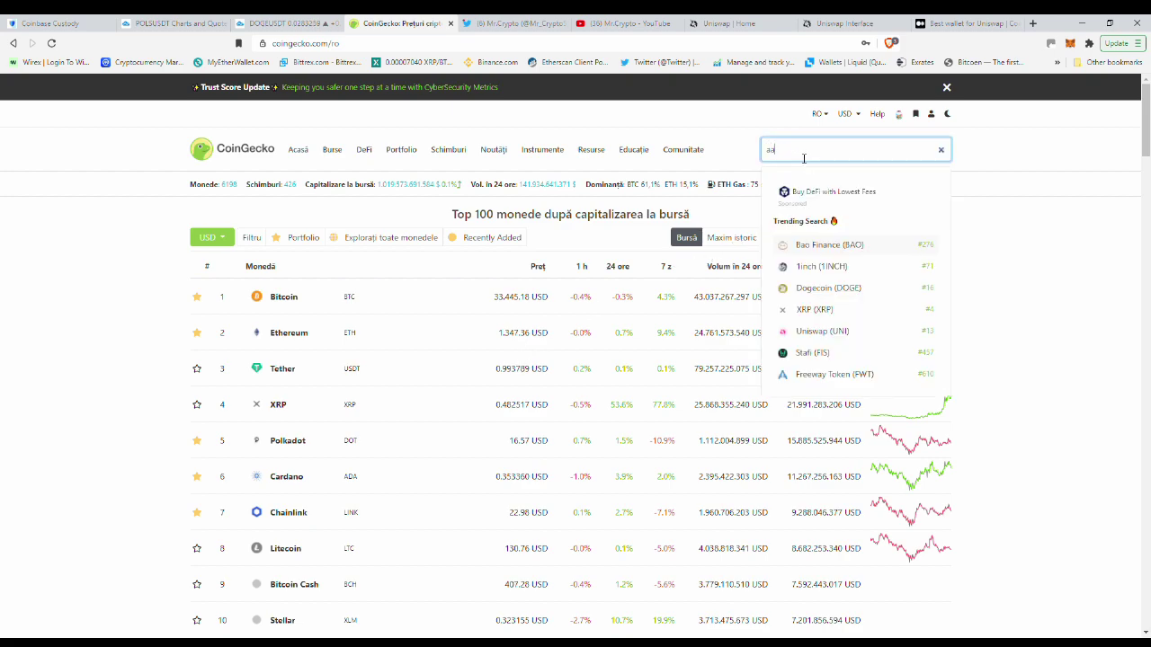
left_click(812, 246)
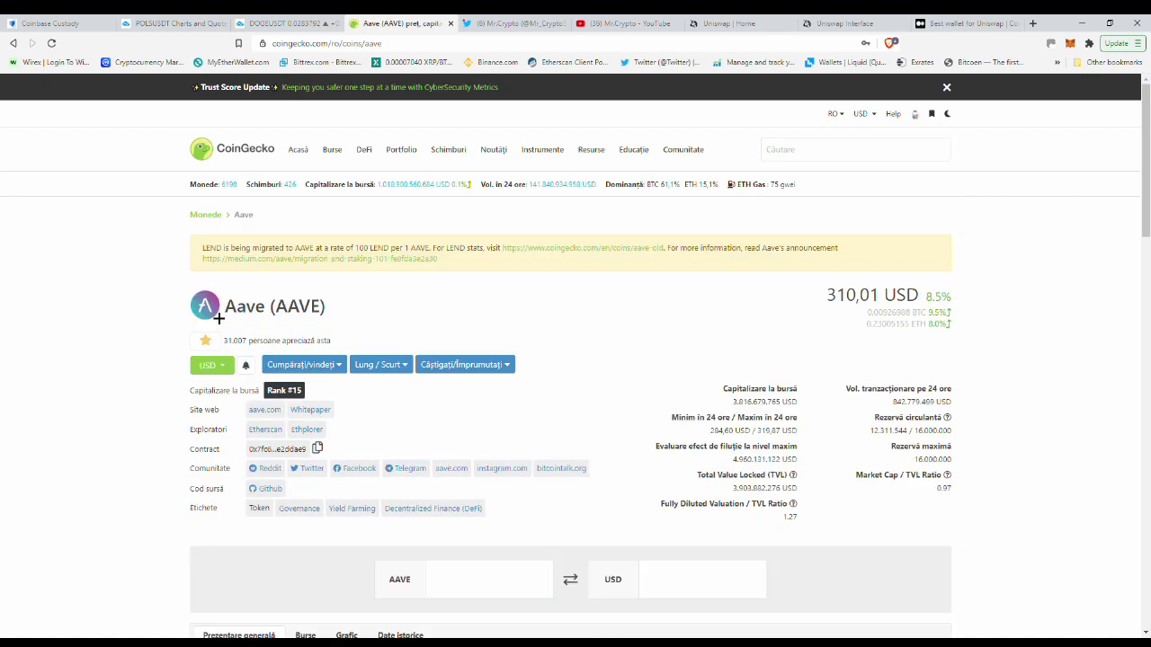
Return to the Uniswap swap form, invert the price display and review the slippage tolerance in the transaction settings
left_click(840, 23)
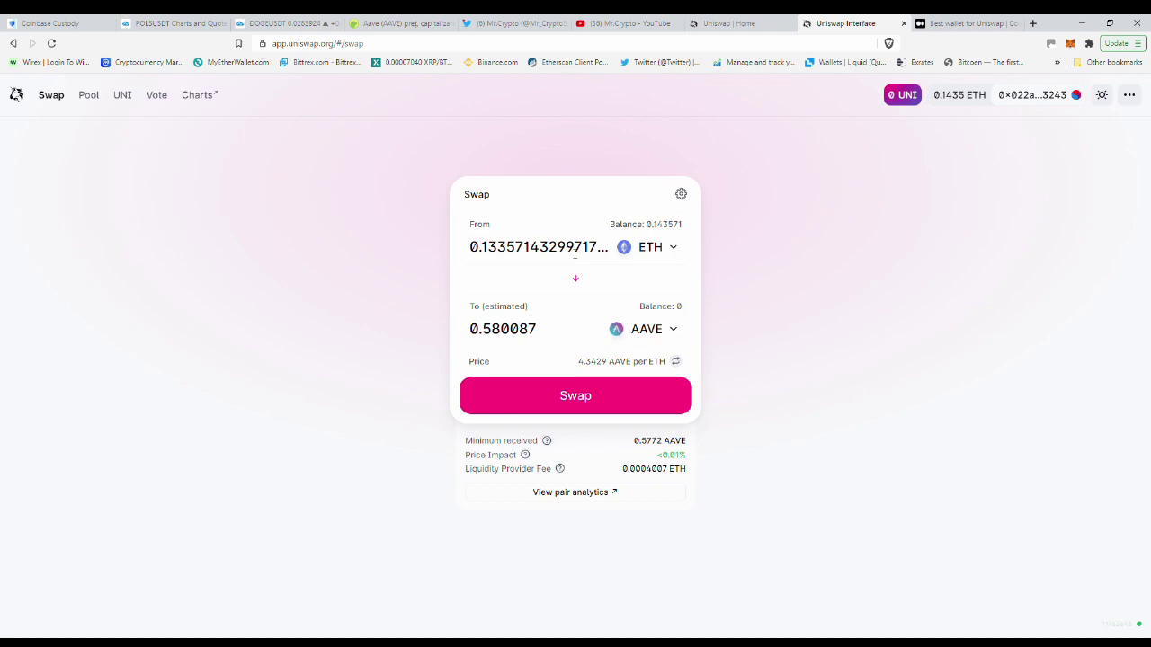
left_click(678, 365)
left_click(682, 195)
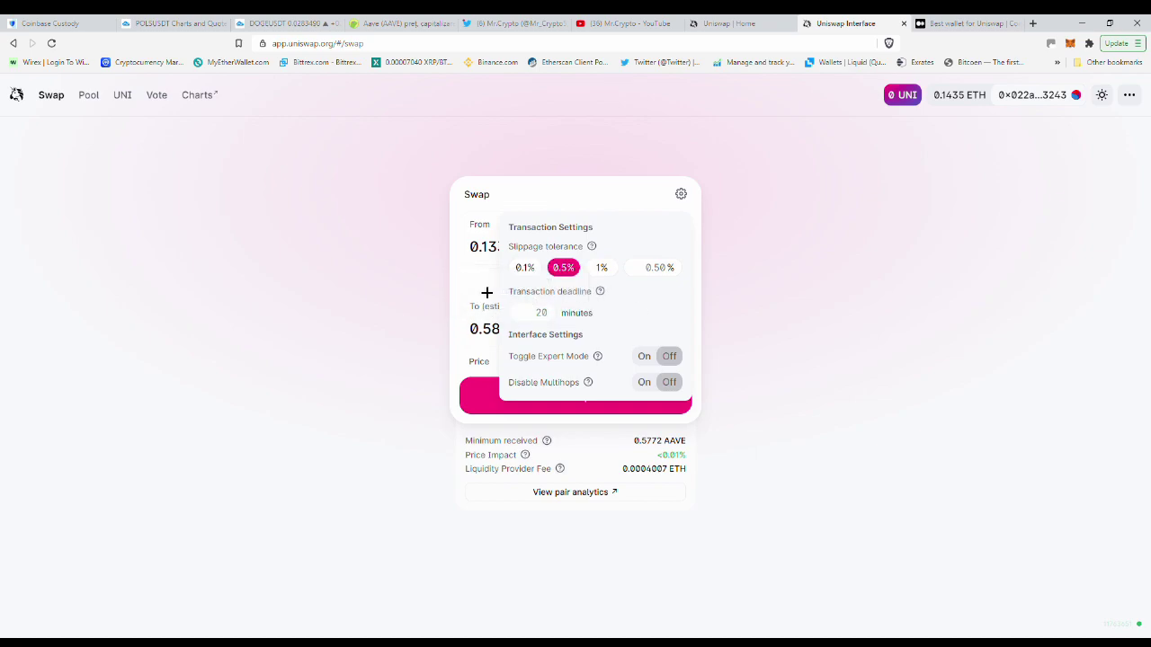
left_click(486, 292)
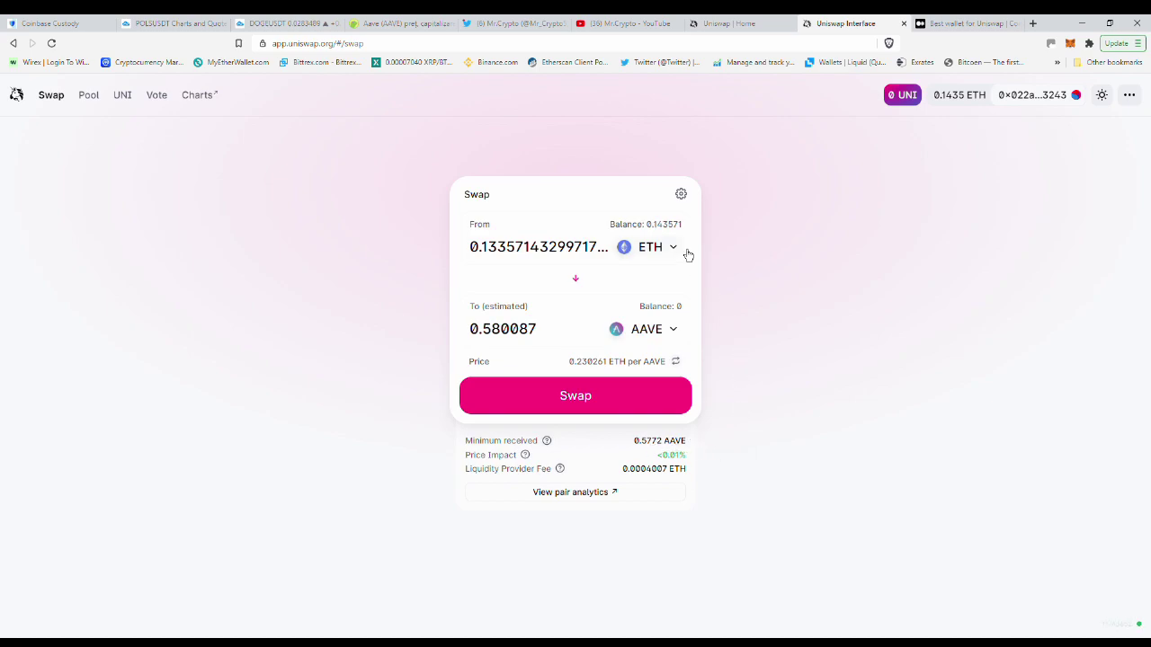
left_click(686, 205)
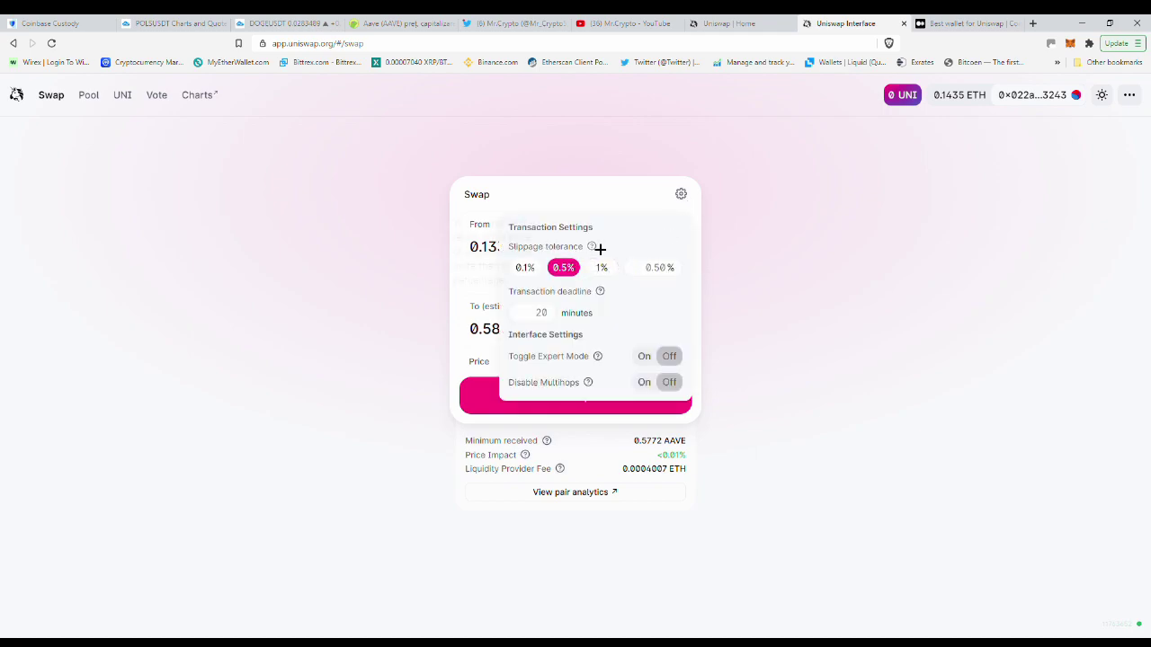
mouse_move(594, 252)
left_click(693, 213)
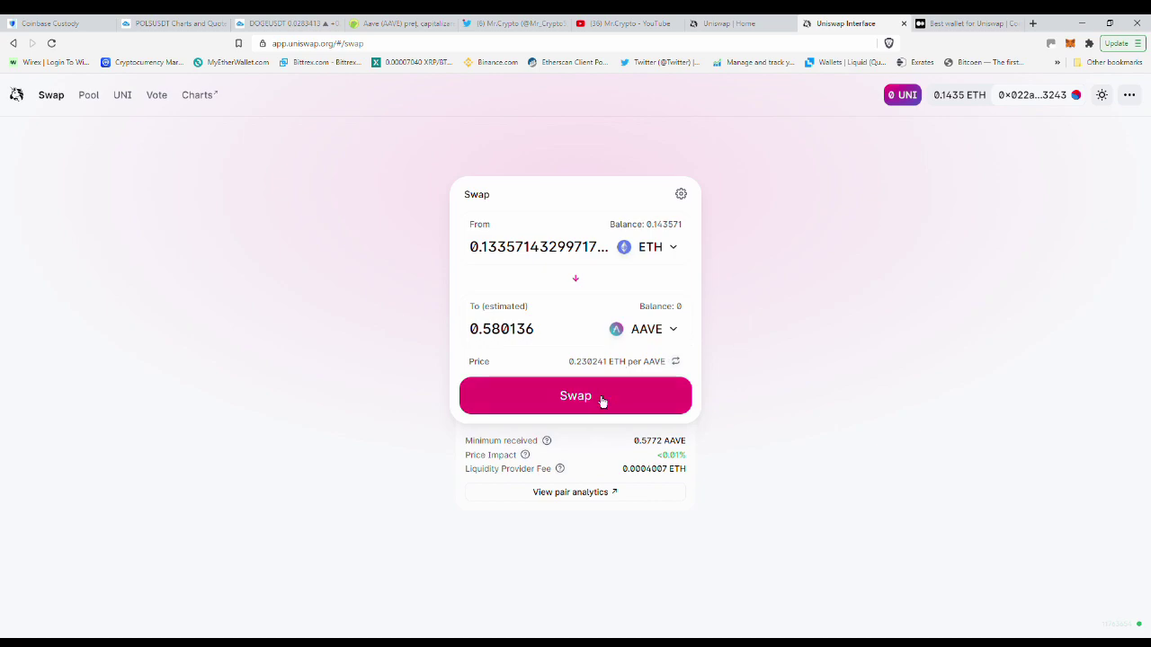
Try to swap 0.133571 ETH for AAVE through the swap confirmation and close the resulting dialog
left_click(571, 409)
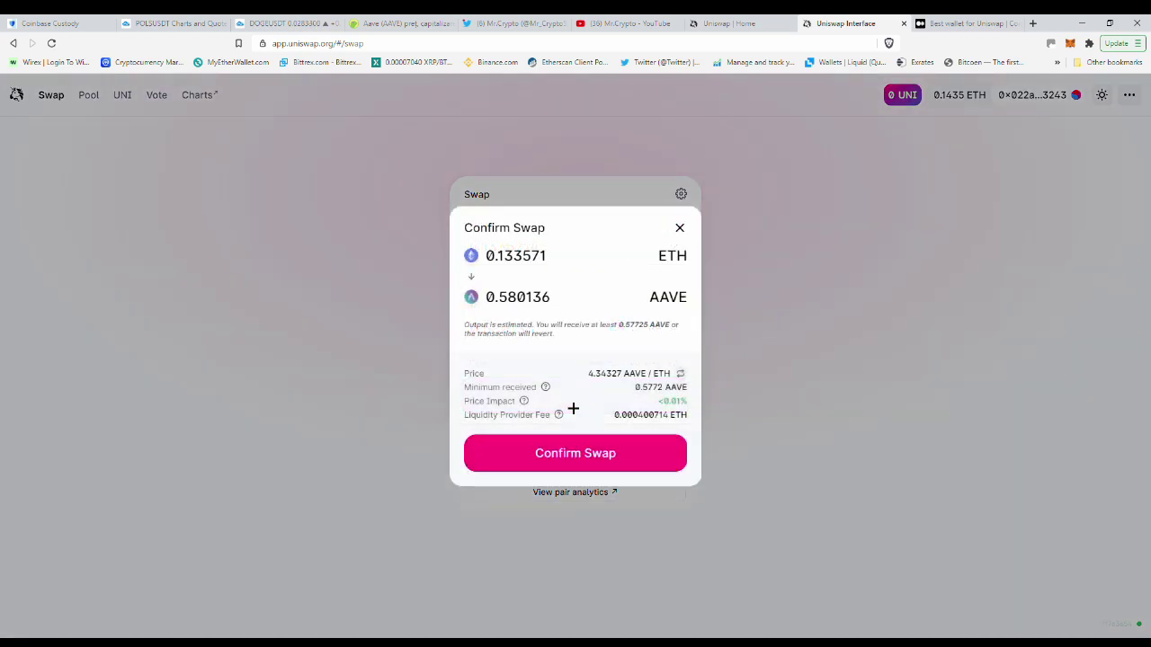
left_click(582, 460)
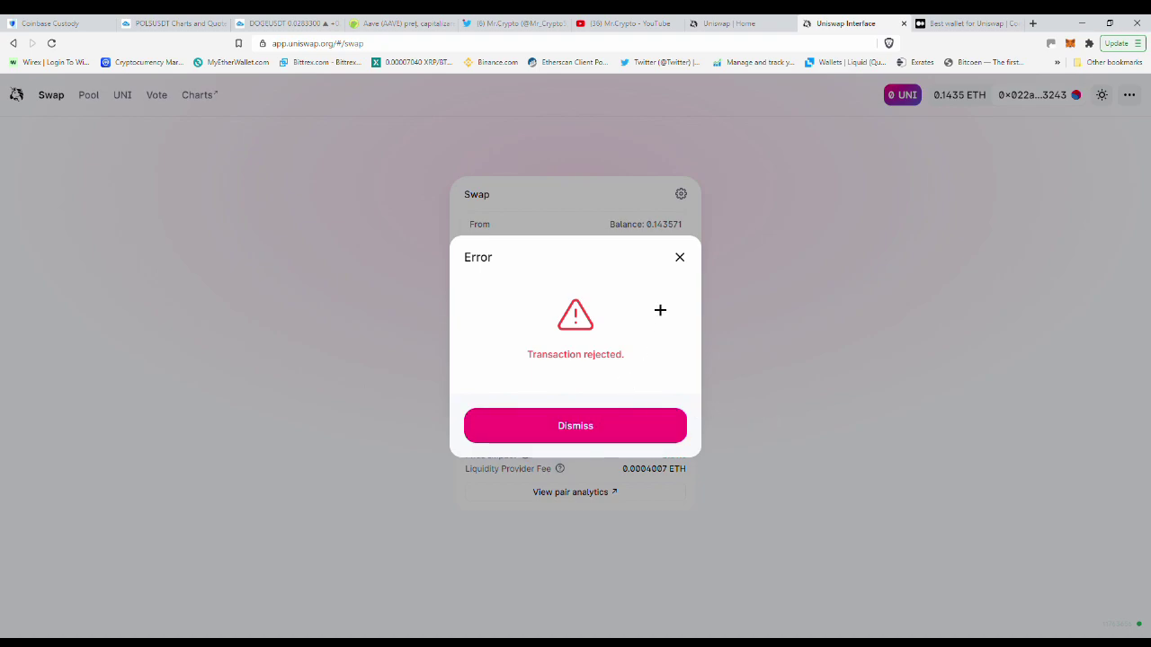
left_click(680, 258)
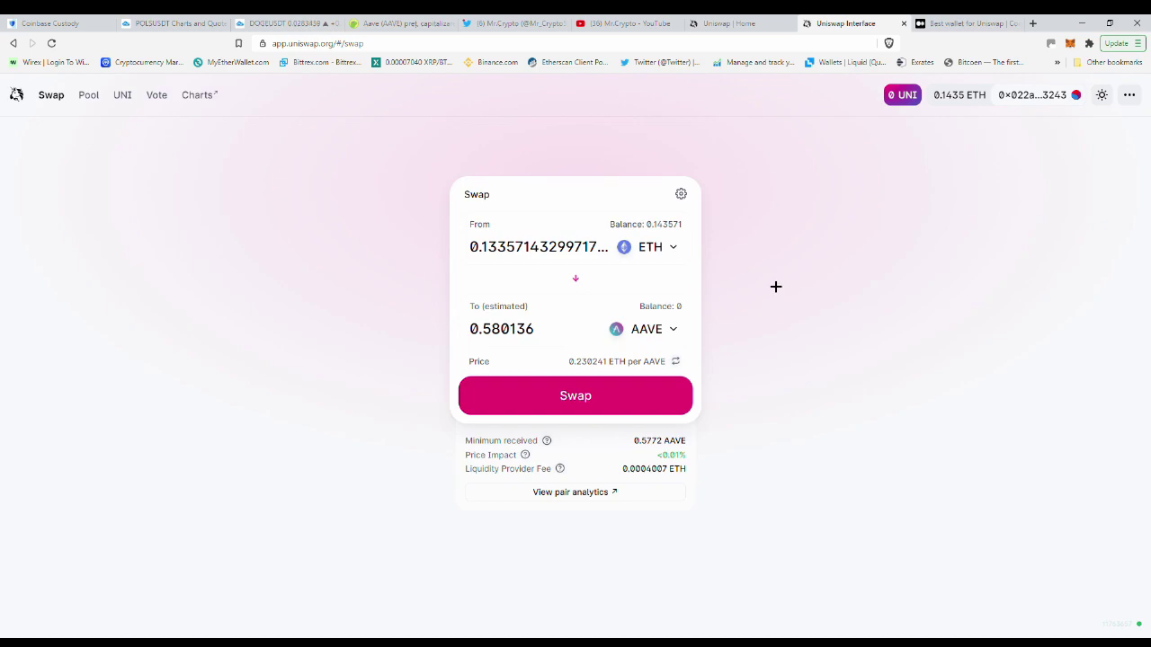
Switch to the Medium article on the best wallets for Uniswap and look through its sections on Metamask, WalletConnect, Coinbase Wallet, Fortmatic and Portis
left_click(955, 26)
scroll(862, 321, "down", 2)
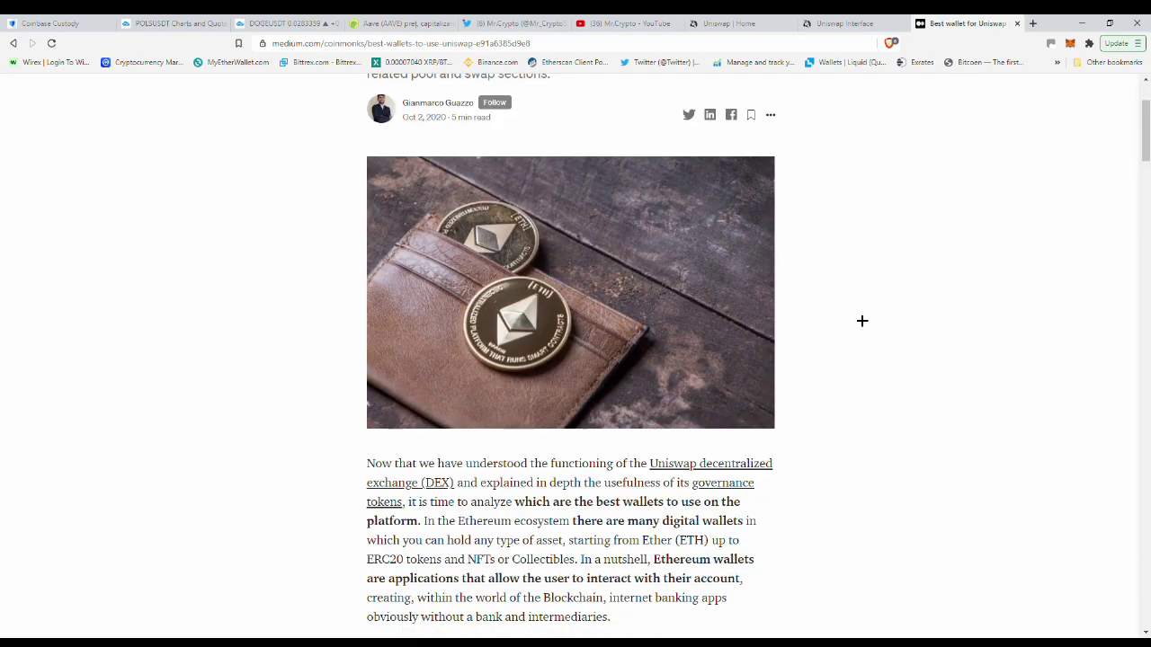
scroll(861, 321, "down", 5)
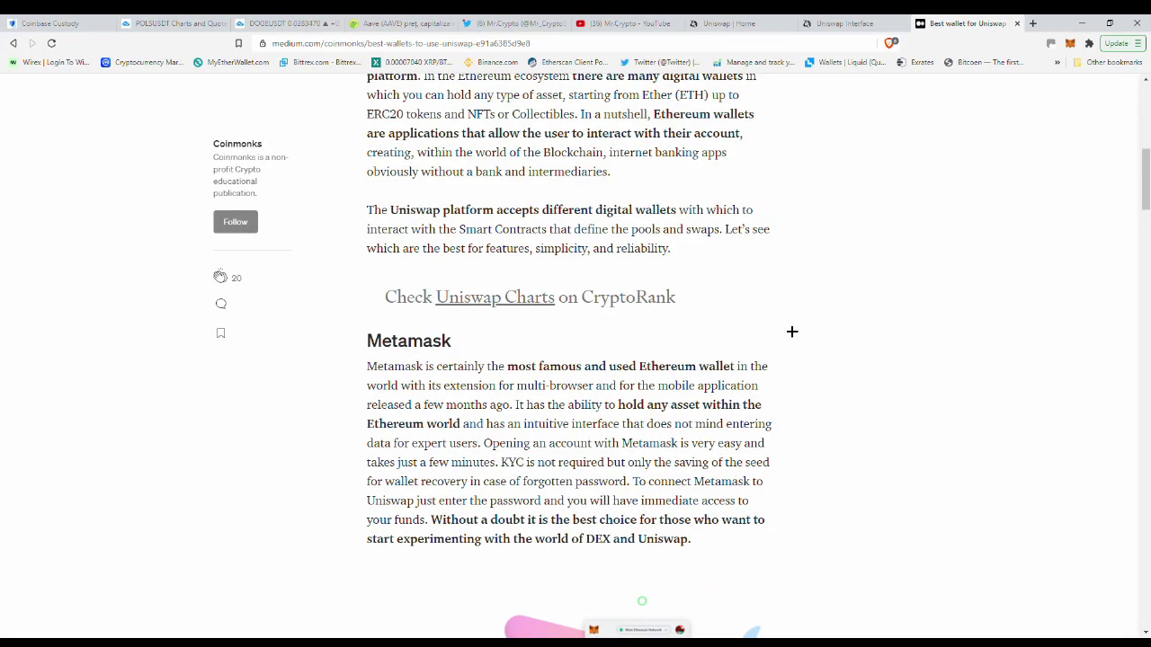
scroll(791, 331, "up", 2)
scroll(791, 332, "down", 9)
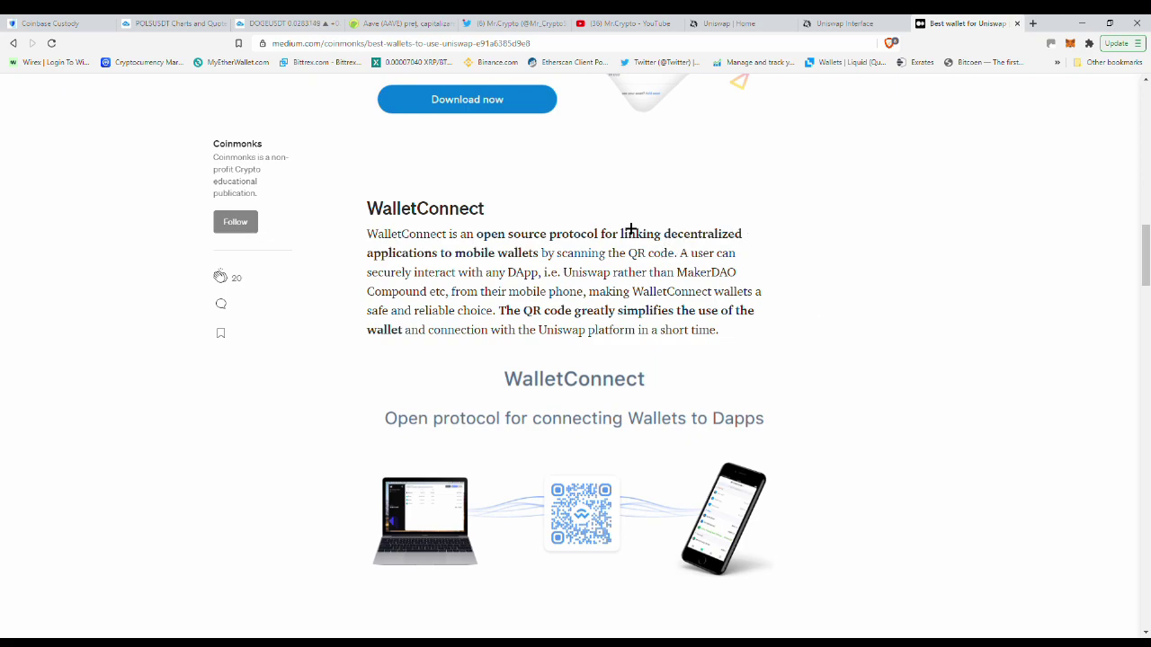
scroll(632, 230, "down", 3)
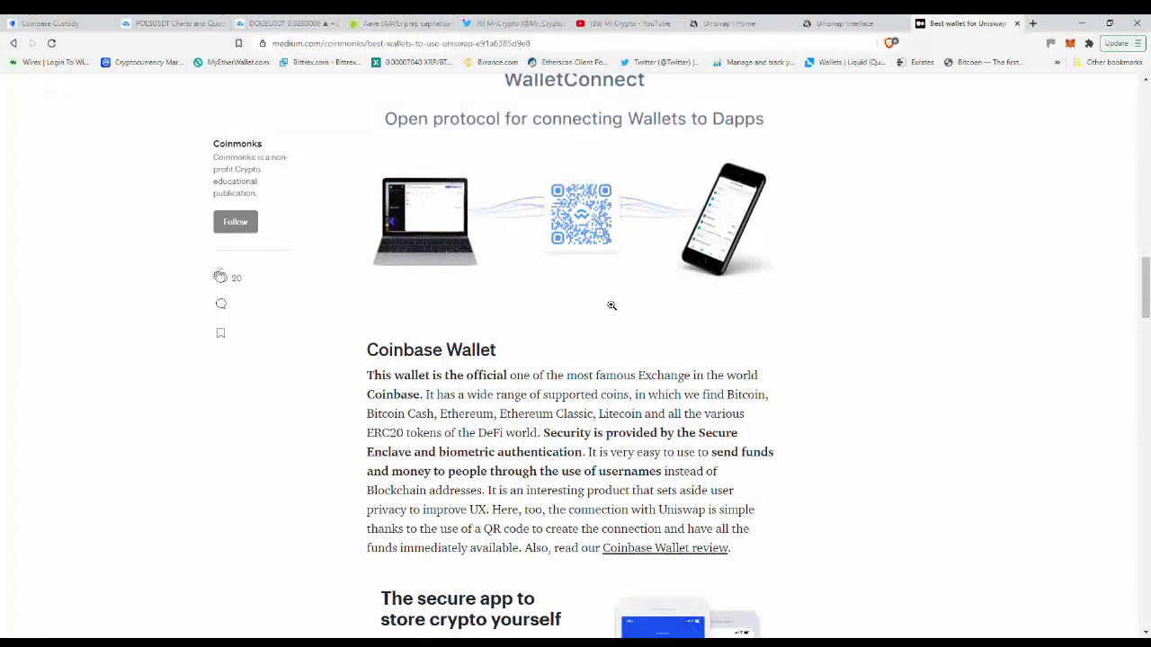
scroll(563, 373, "down", 3)
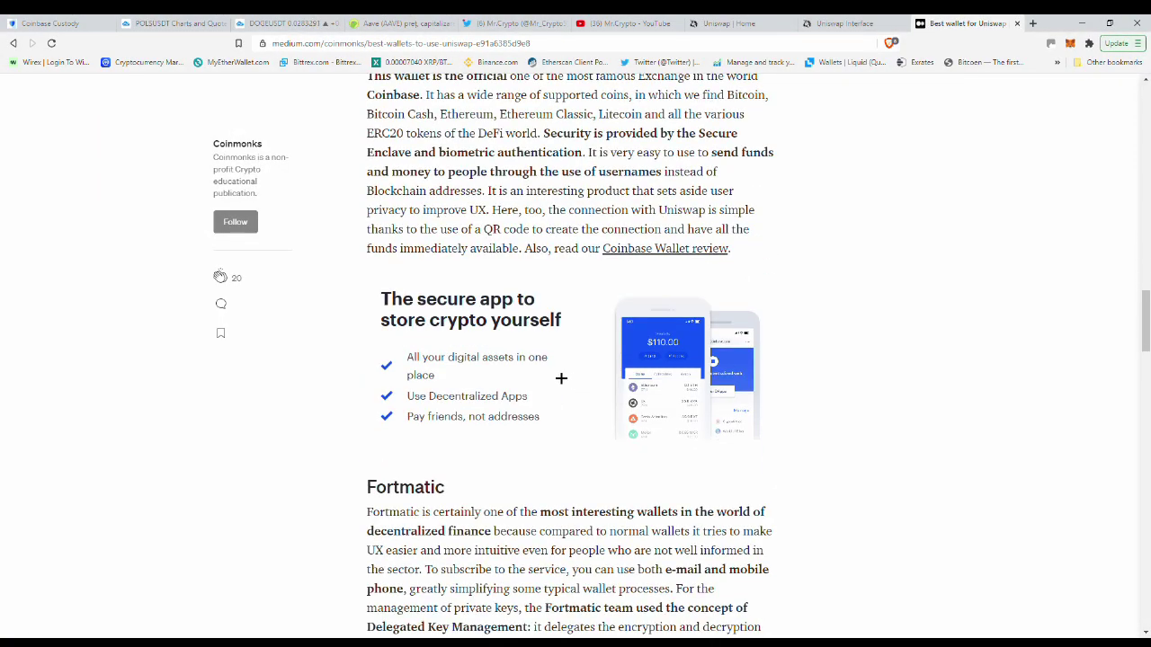
scroll(509, 348, "down", 3)
scroll(508, 347, "down", 2)
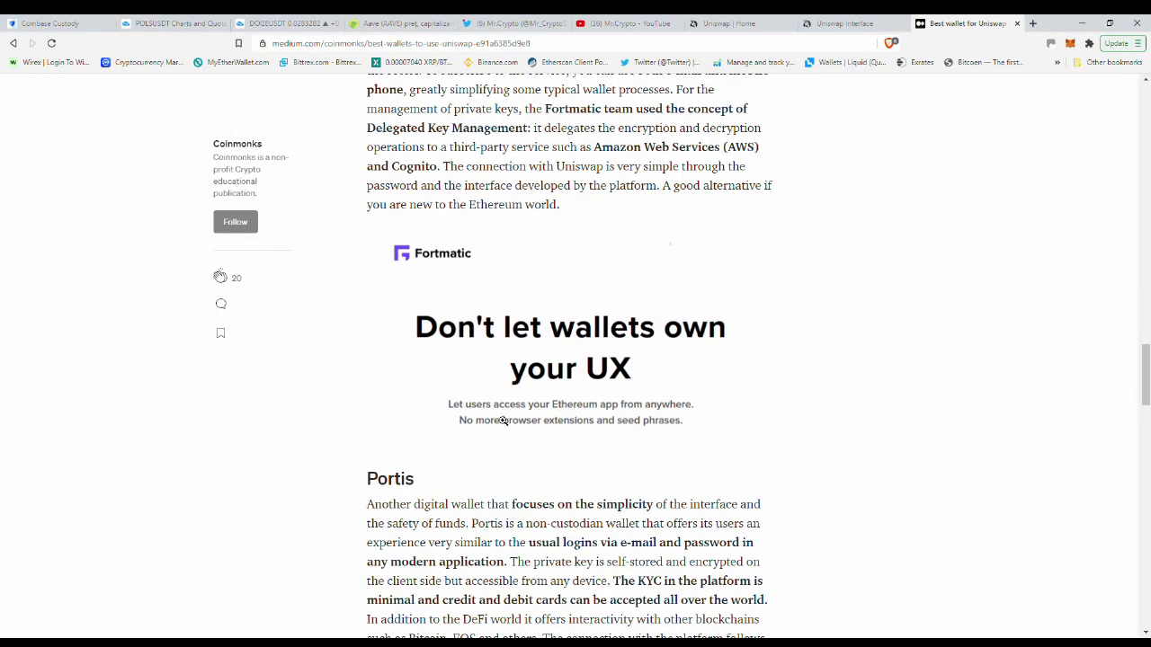
scroll(524, 381, "down", 5)
scroll(525, 378, "down", 3)
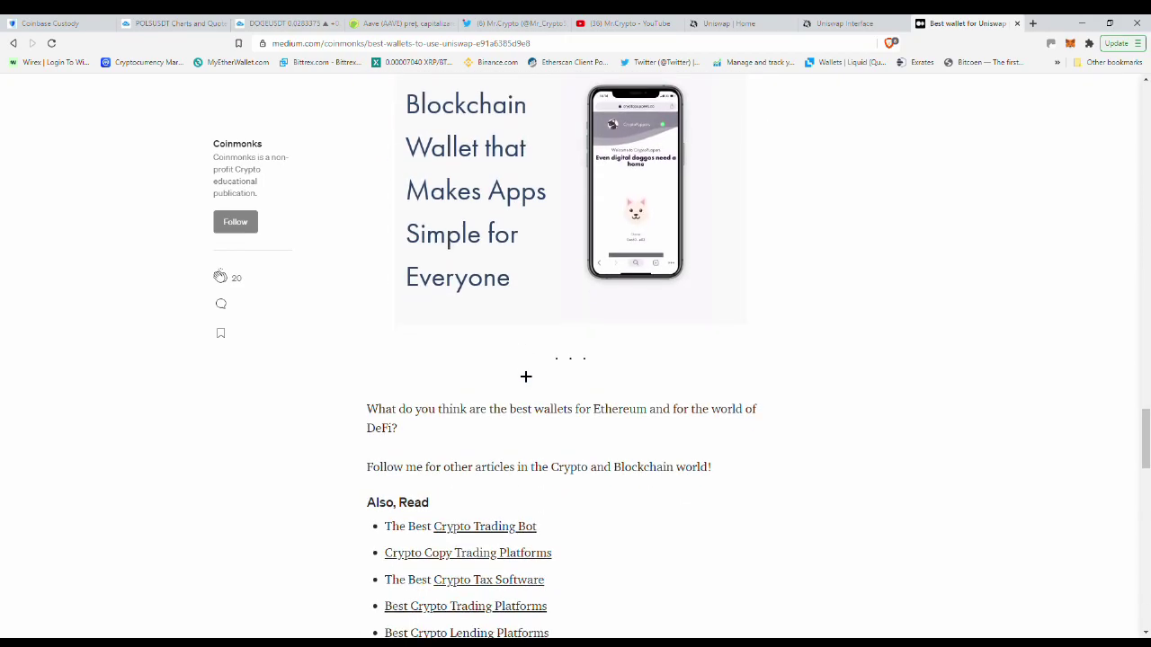
scroll(525, 378, "up", 6)
scroll(525, 377, "up", 10)
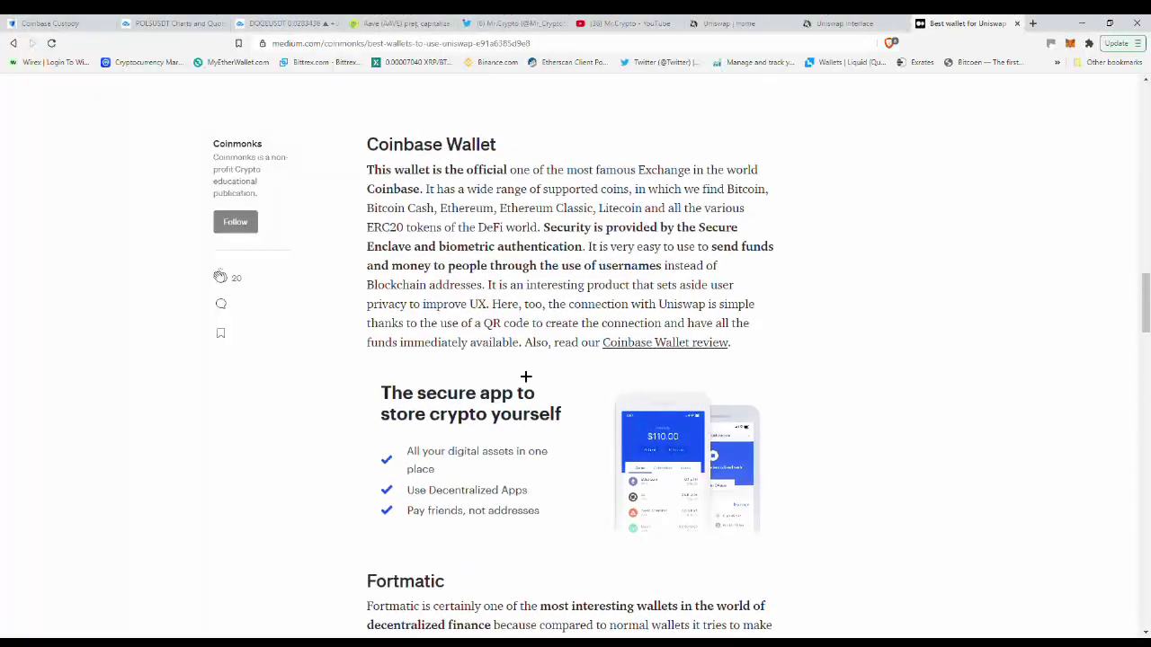
Go back to the start of the Medium wallet article and switch to the Uniswap swap form
scroll(526, 377, "up", 12)
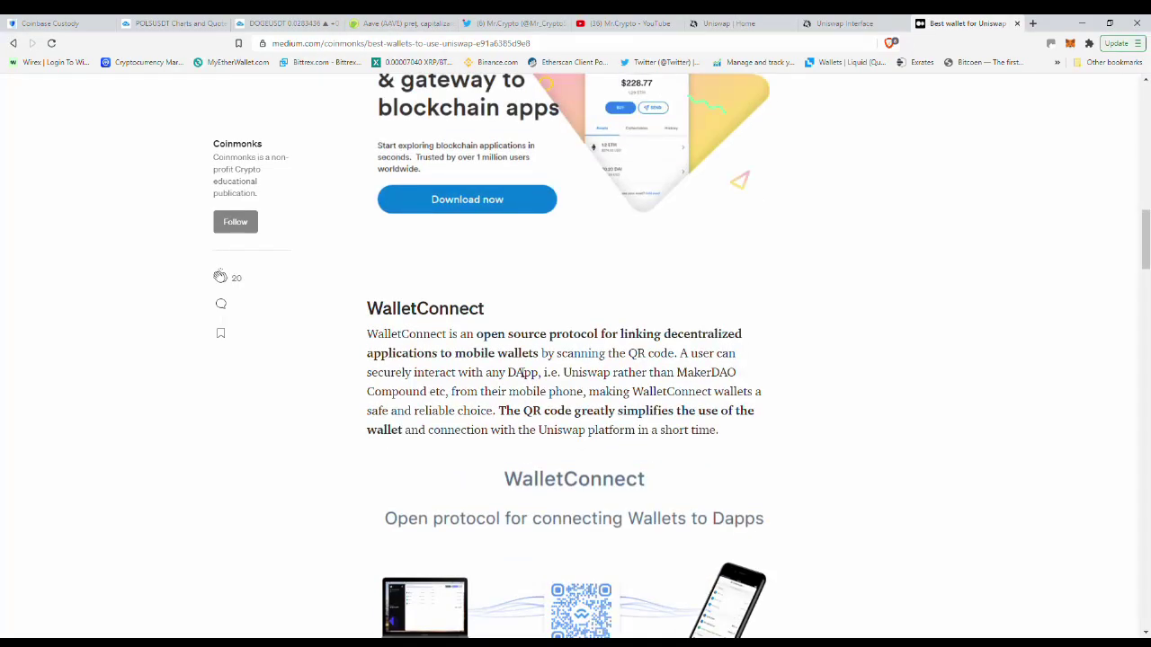
scroll(522, 372, "up", 7)
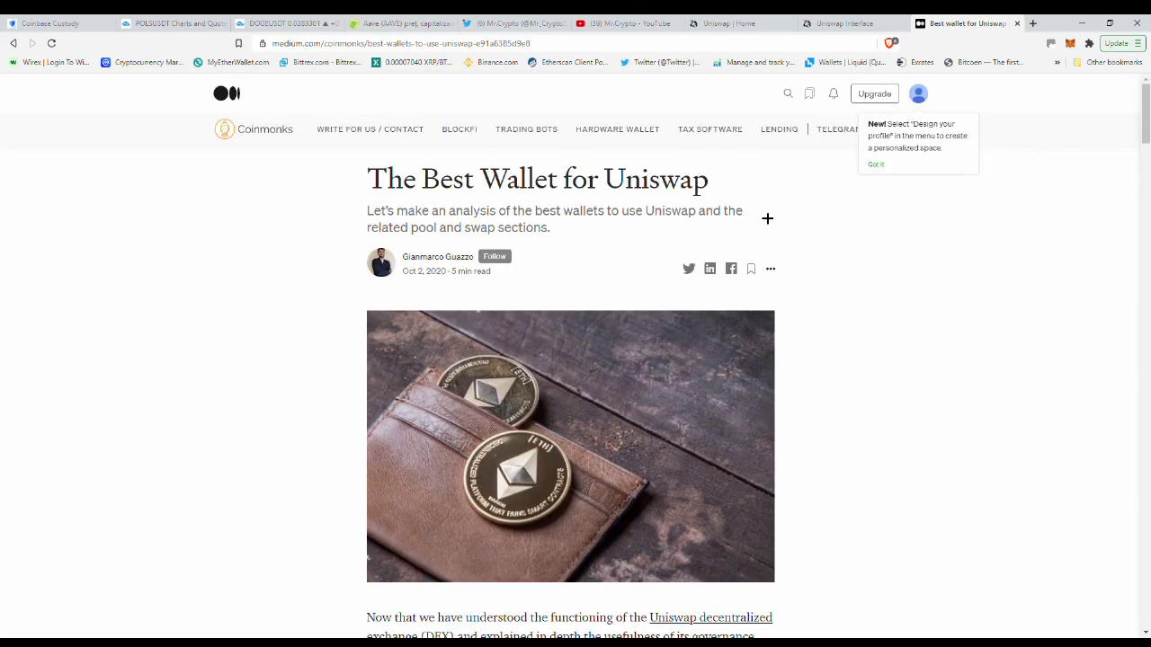
left_click(853, 25)
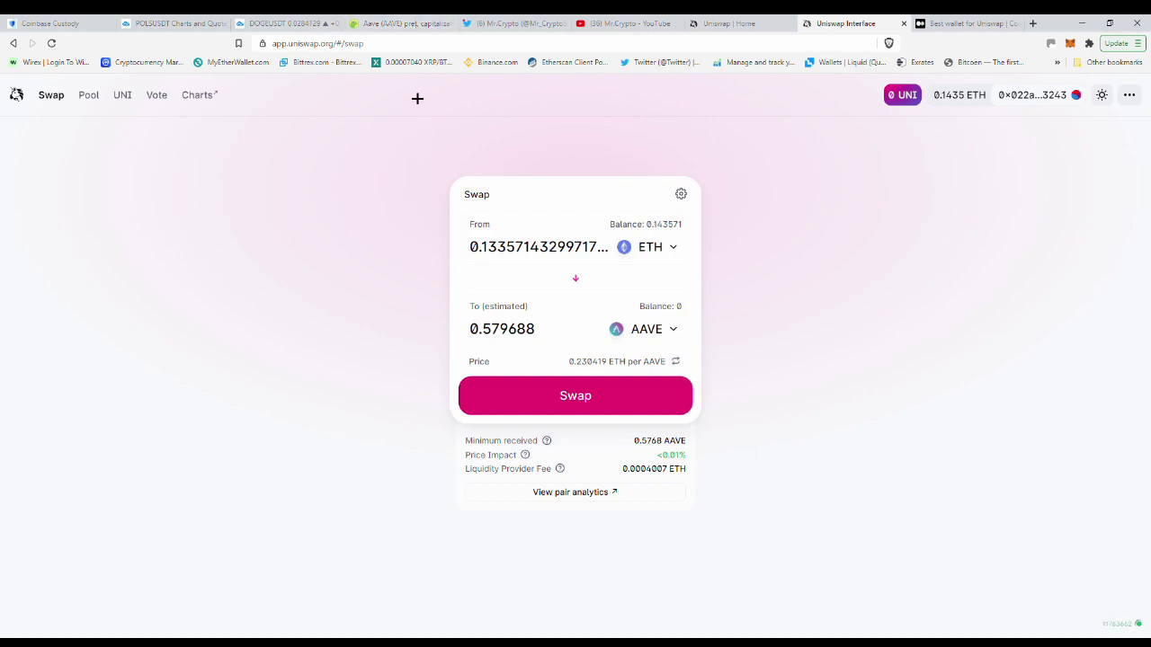
Switch to CoinGecko and open the Chainlink (LINK) coin page from the top 100 list to view its contract entry
left_click(412, 27)
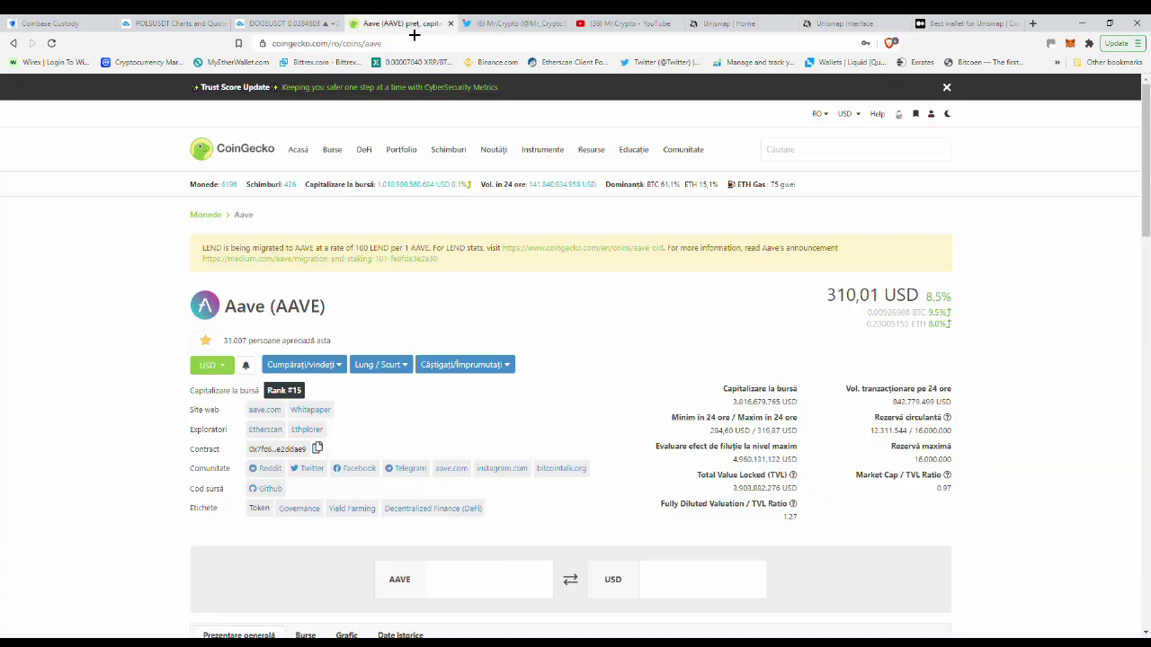
left_click(256, 160)
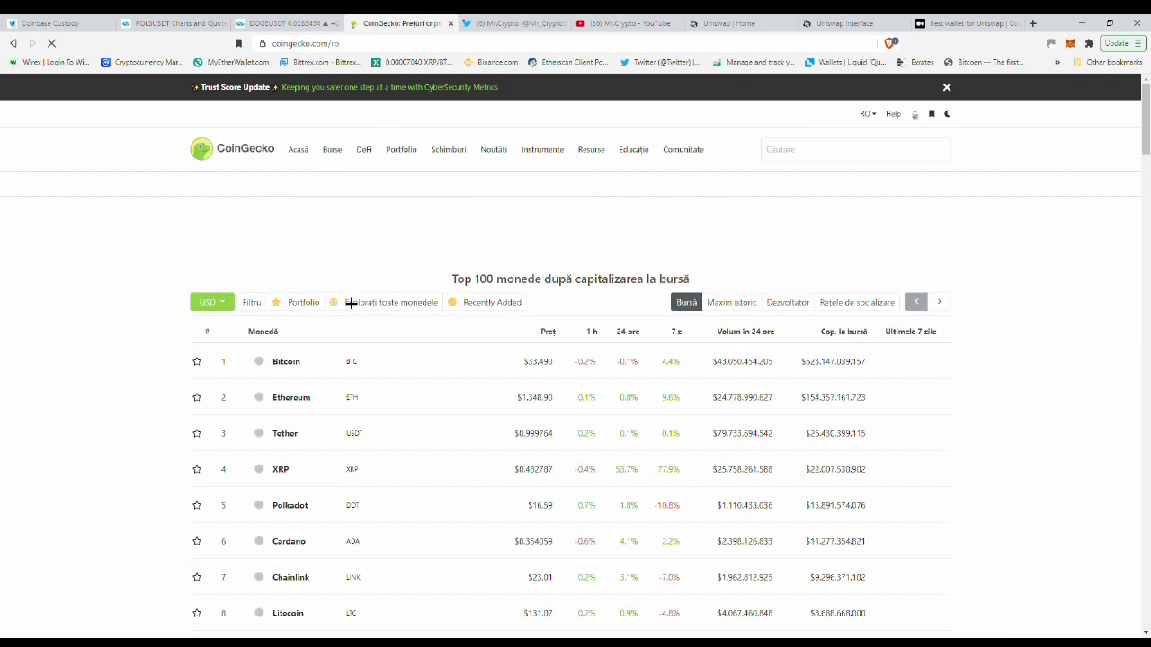
scroll(337, 350, "down", 1)
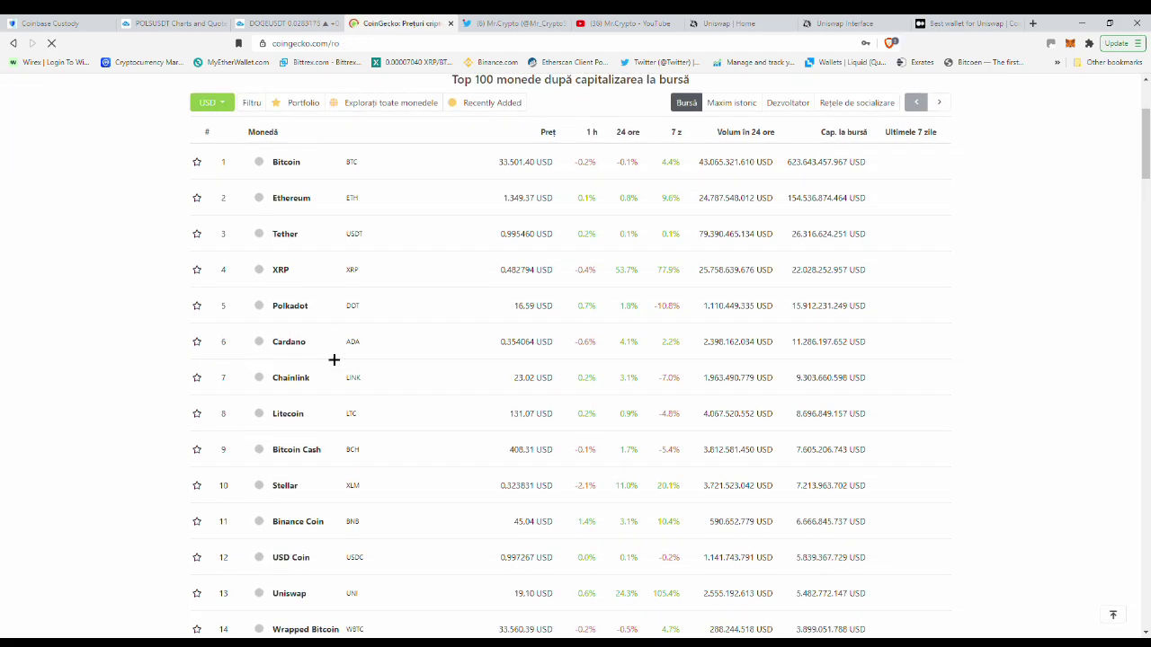
left_click(302, 390)
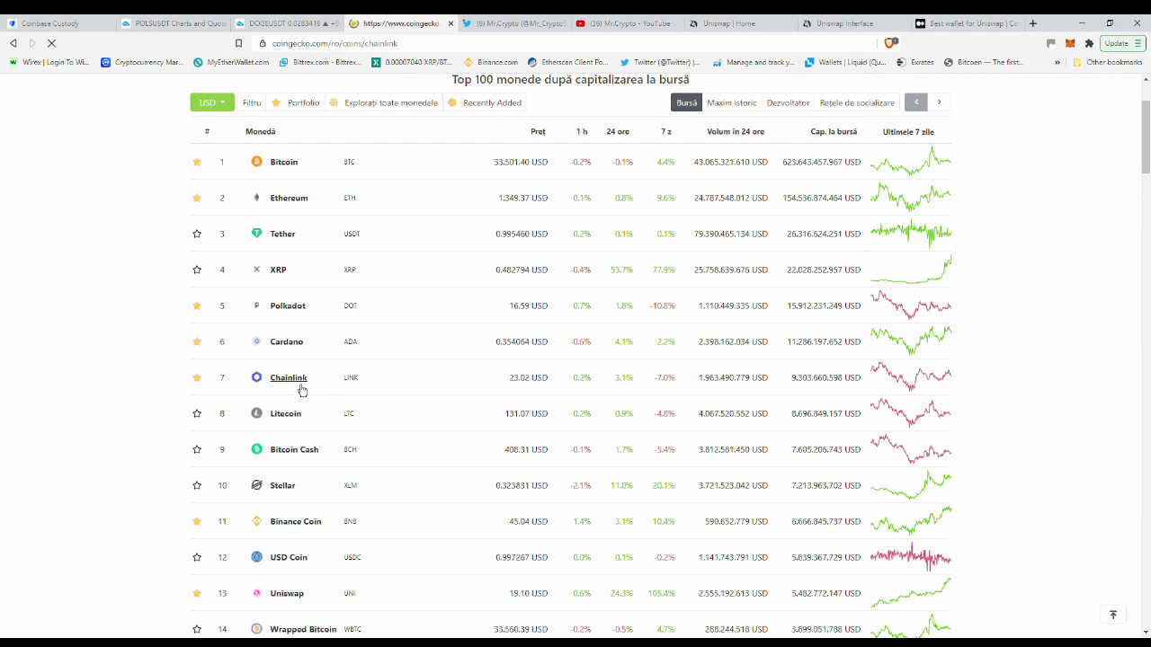
scroll(398, 309, "down", 1)
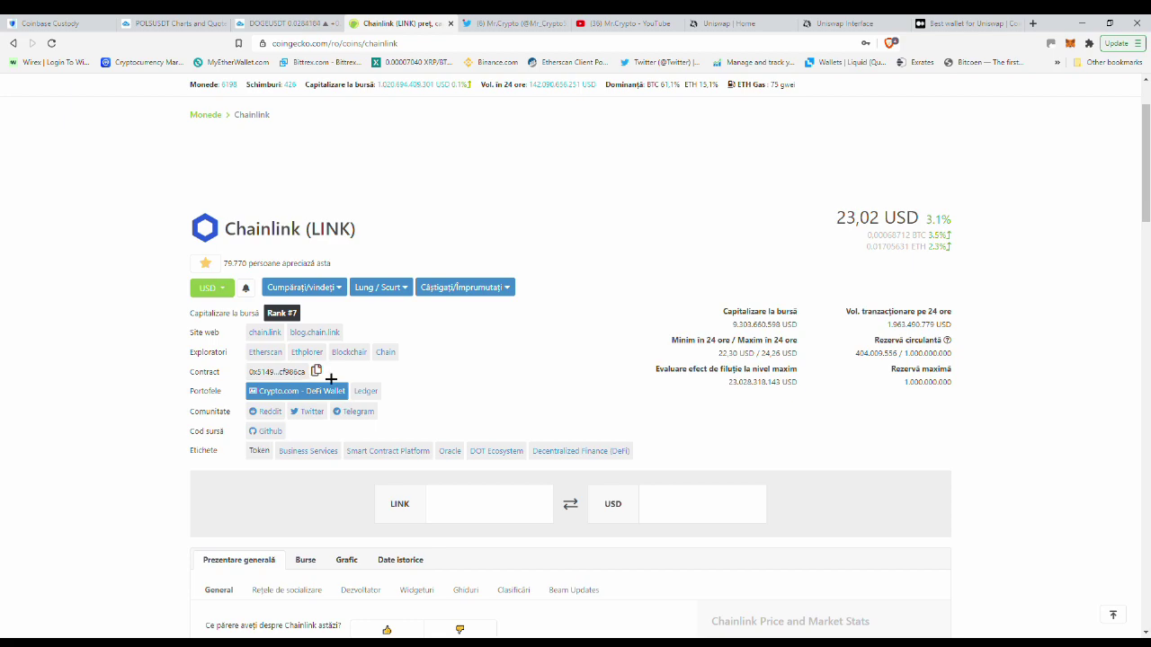
Open the Bitcoin (BTC) and XRP coin pages one after the other from CoinGecko's top 100 list to compare their details
scroll(342, 194, "up", 1)
left_click(249, 154)
scroll(405, 334, "down", 1)
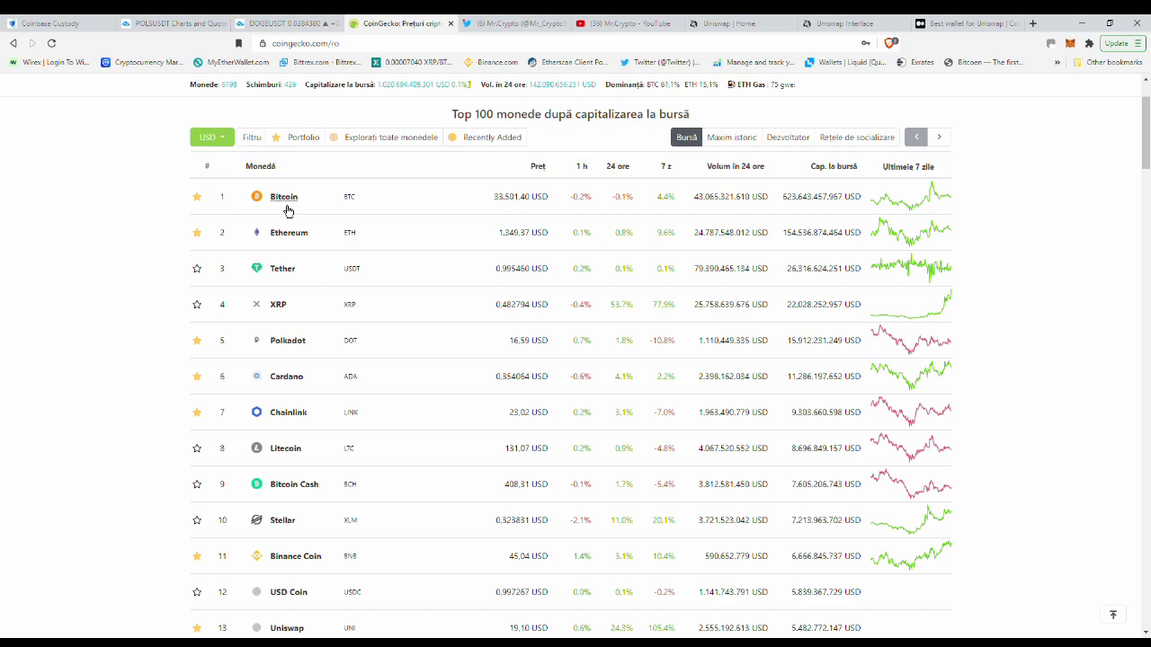
left_click(287, 206)
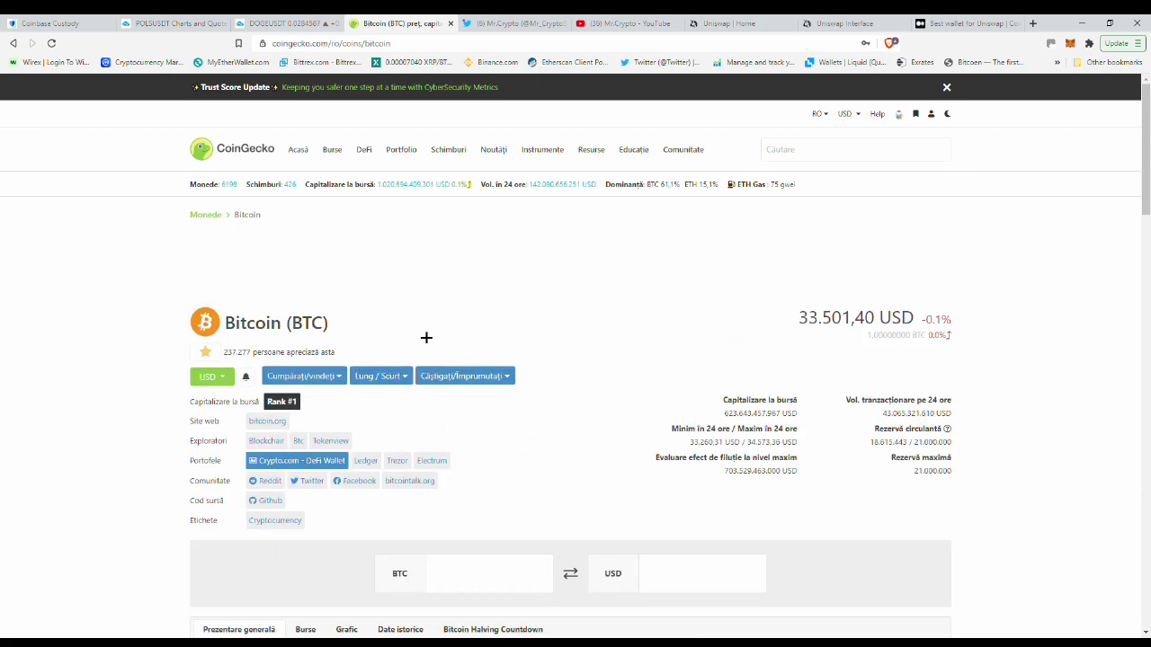
left_click(248, 150)
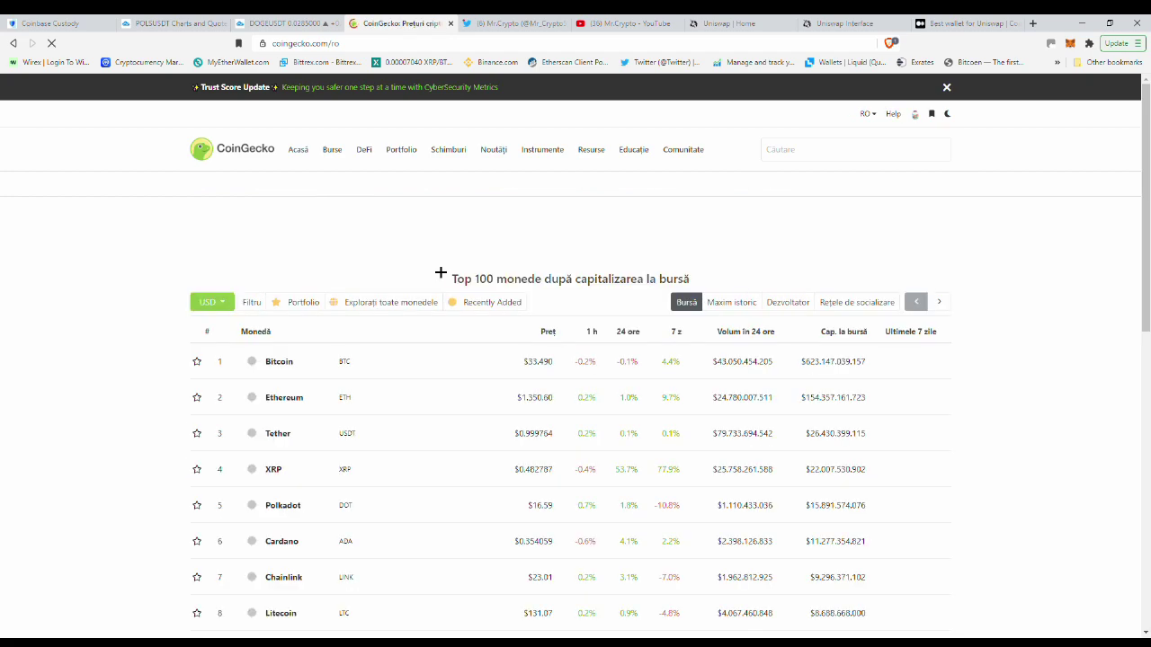
scroll(440, 273, "down", 1)
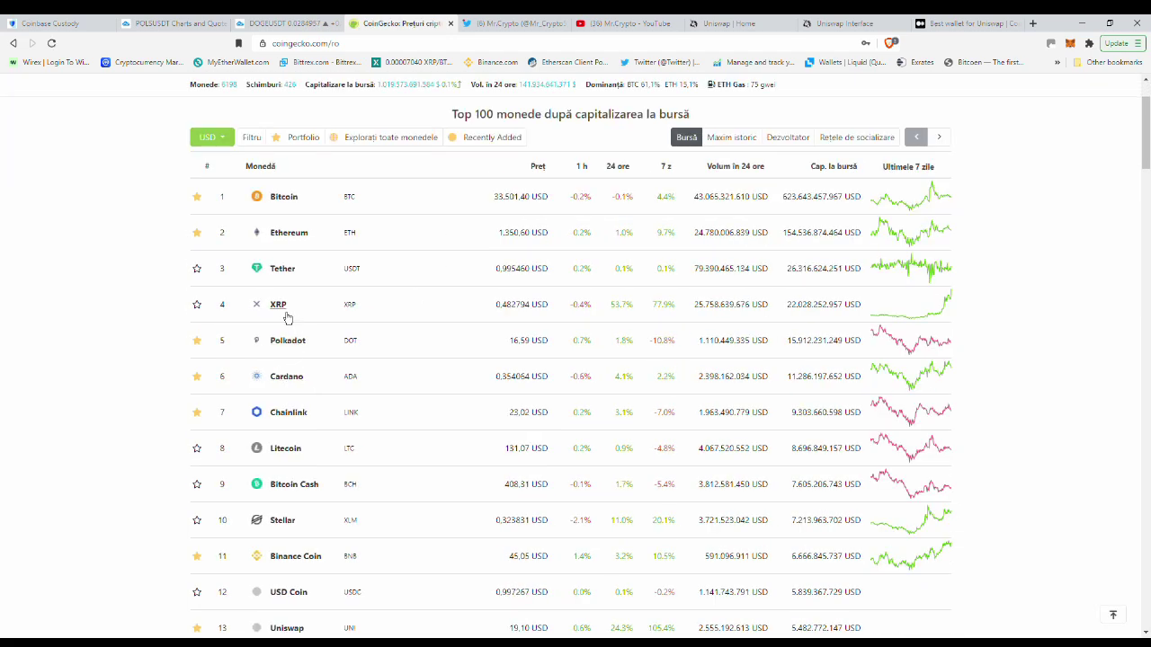
left_click(287, 316)
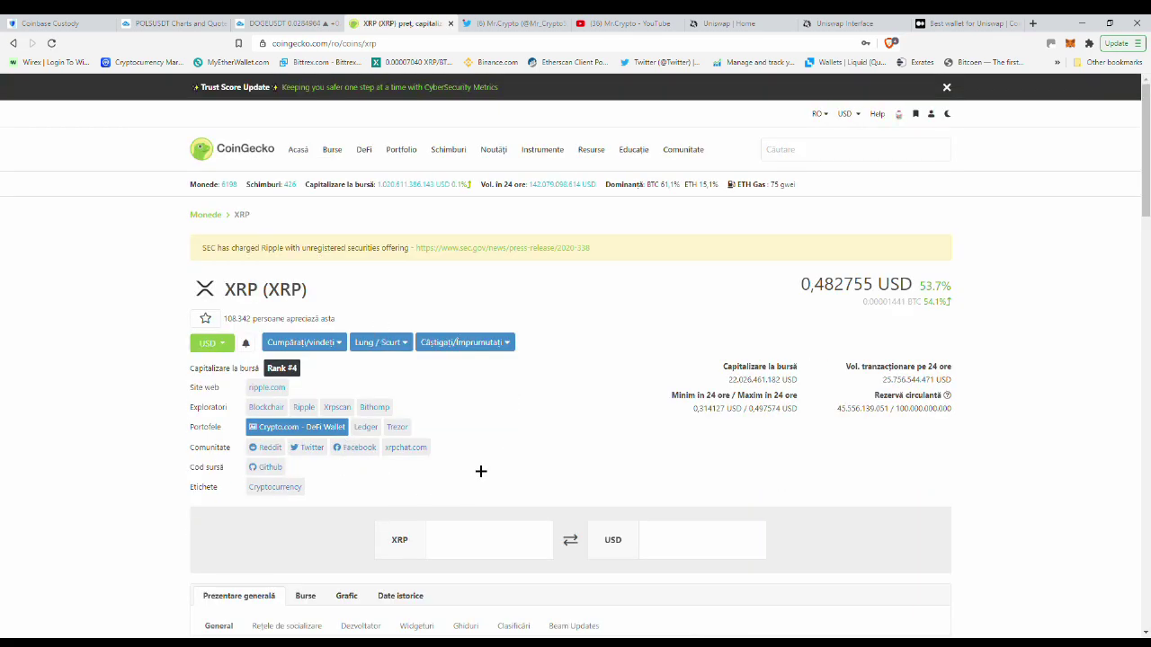
Return to the top 100 list and open the Uniswap (UNI) coin page to view its contract entry
left_click(251, 159)
scroll(441, 348, "down", 2)
scroll(436, 348, "down", 2)
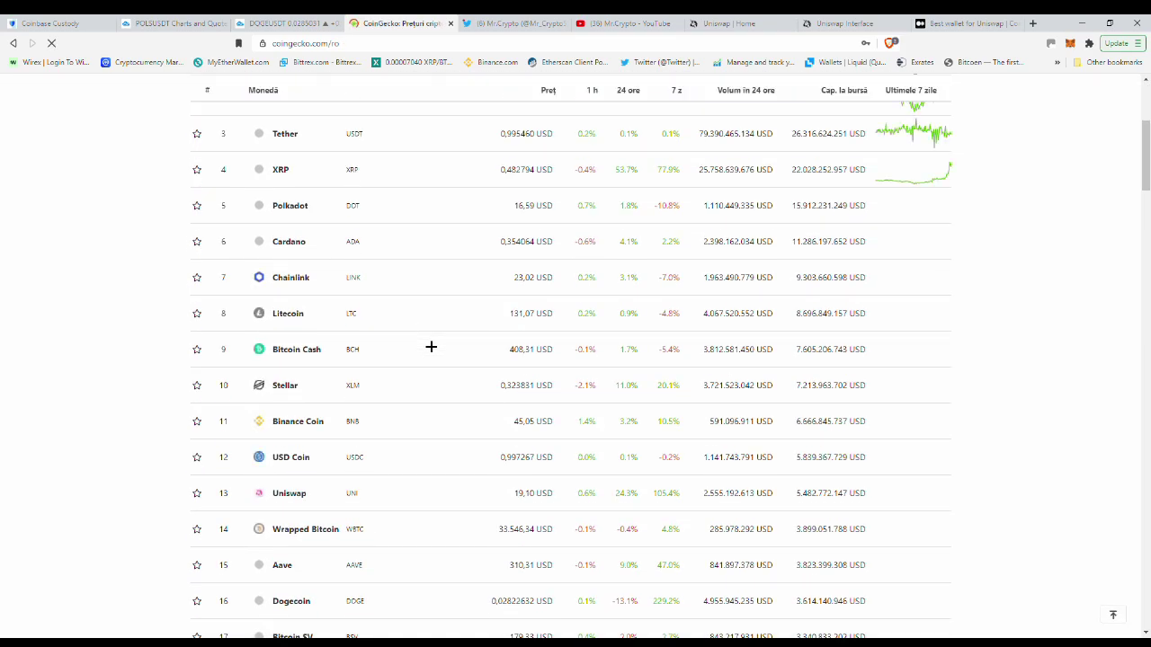
scroll(432, 344, "down", 1)
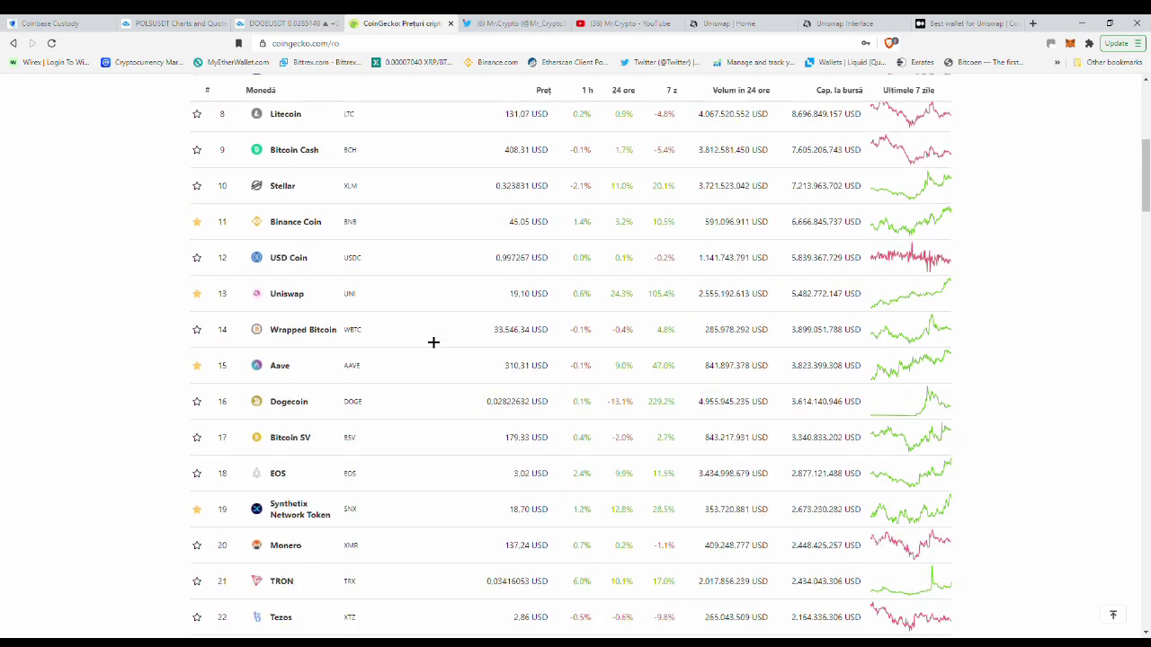
left_click(292, 305)
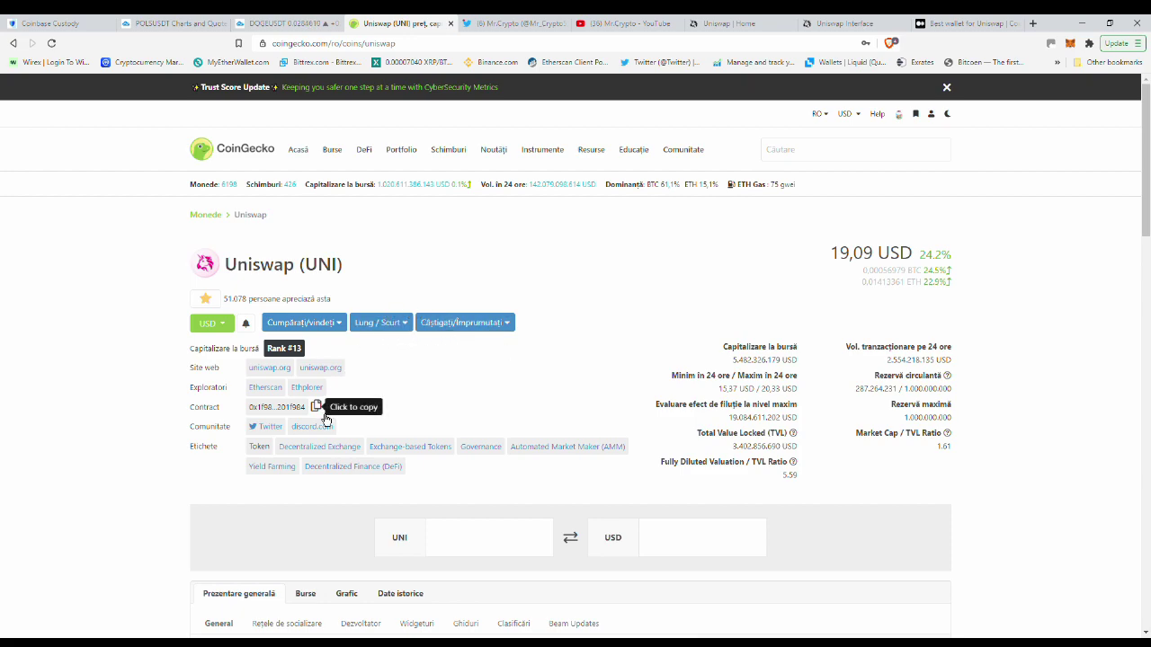
Switch to the Uniswap swap form and look through the tokens available for the receiving side of the swap
left_click(243, 155)
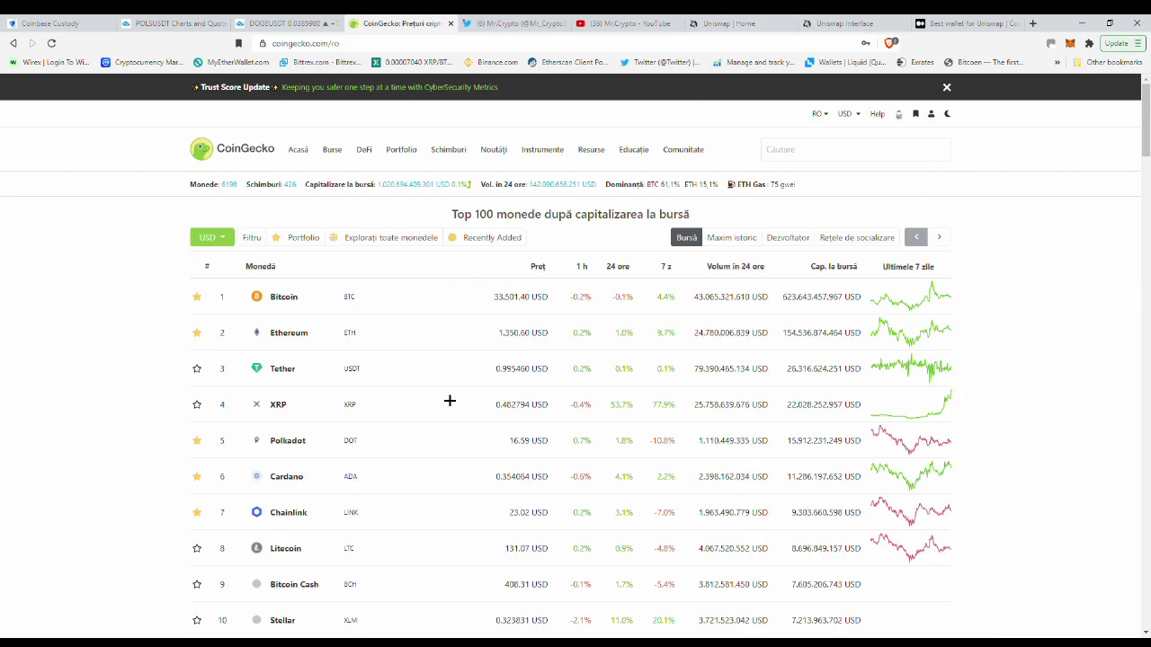
left_click(858, 25)
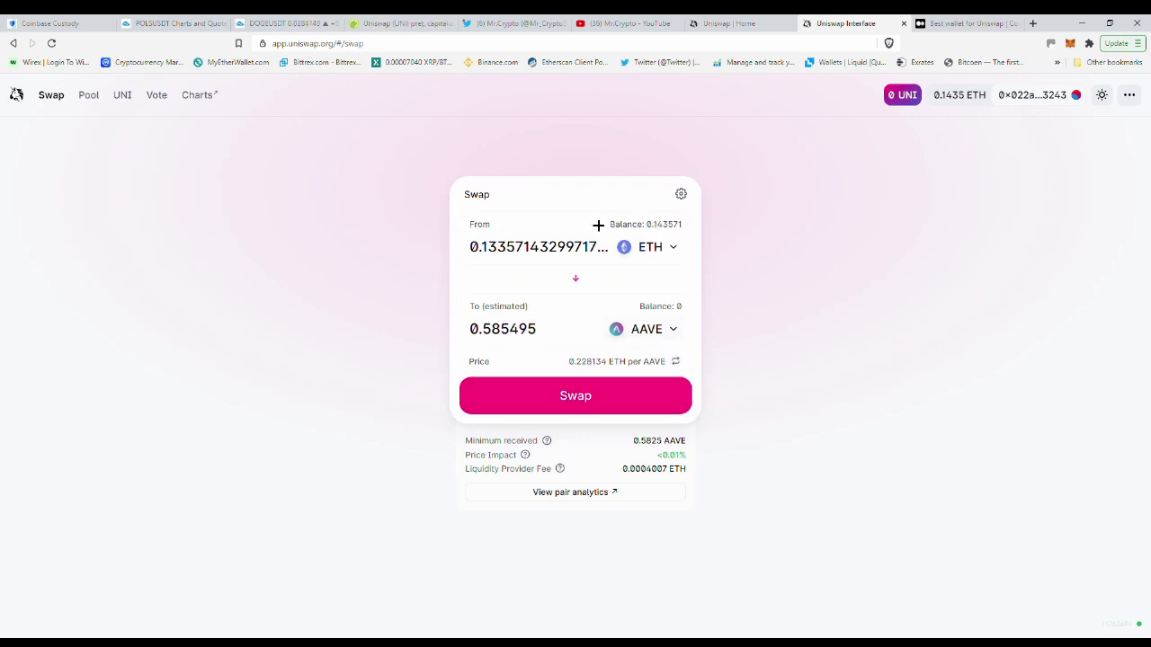
left_click(675, 335)
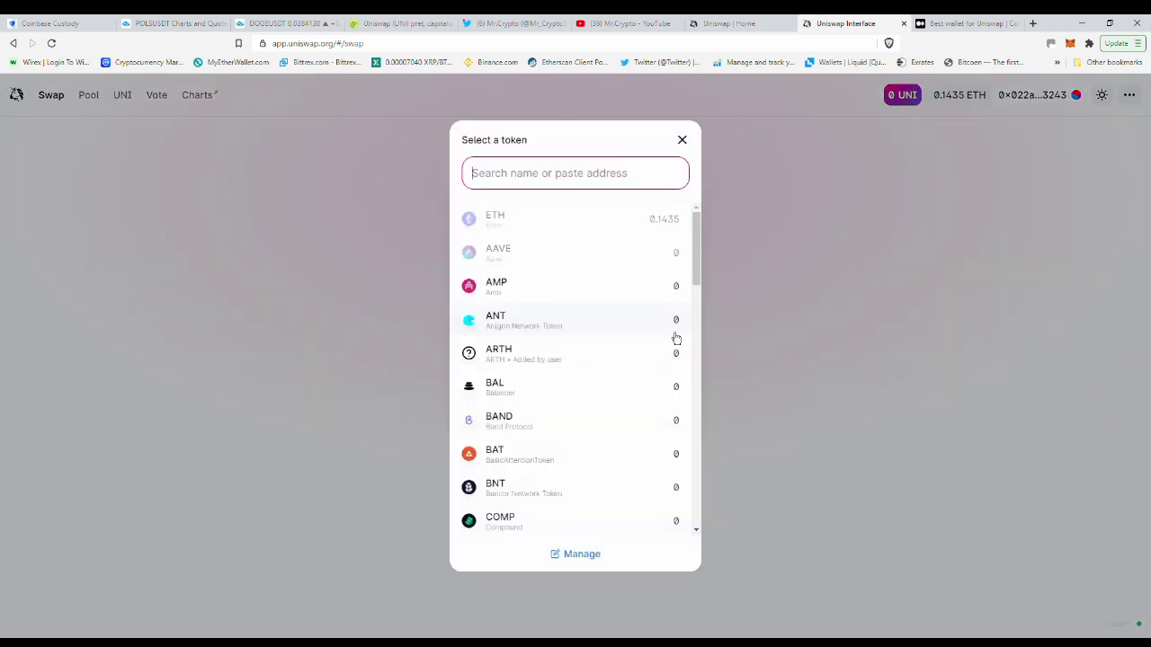
scroll(593, 404, "down", 8)
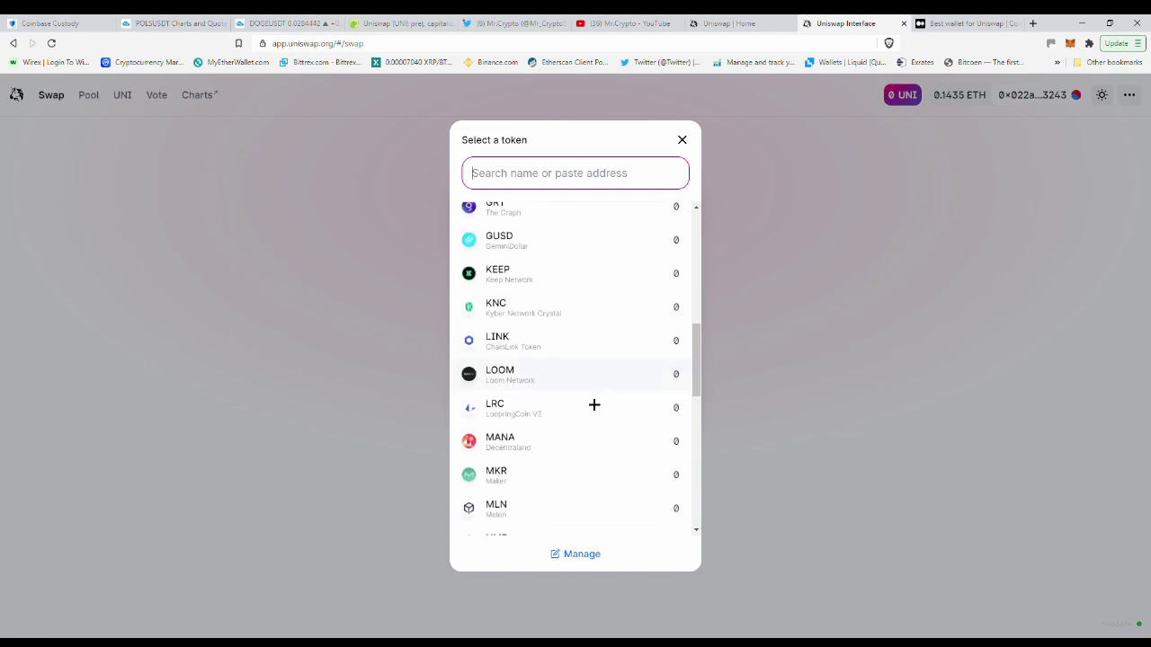
scroll(593, 404, "down", 6)
scroll(593, 405, "up", 1)
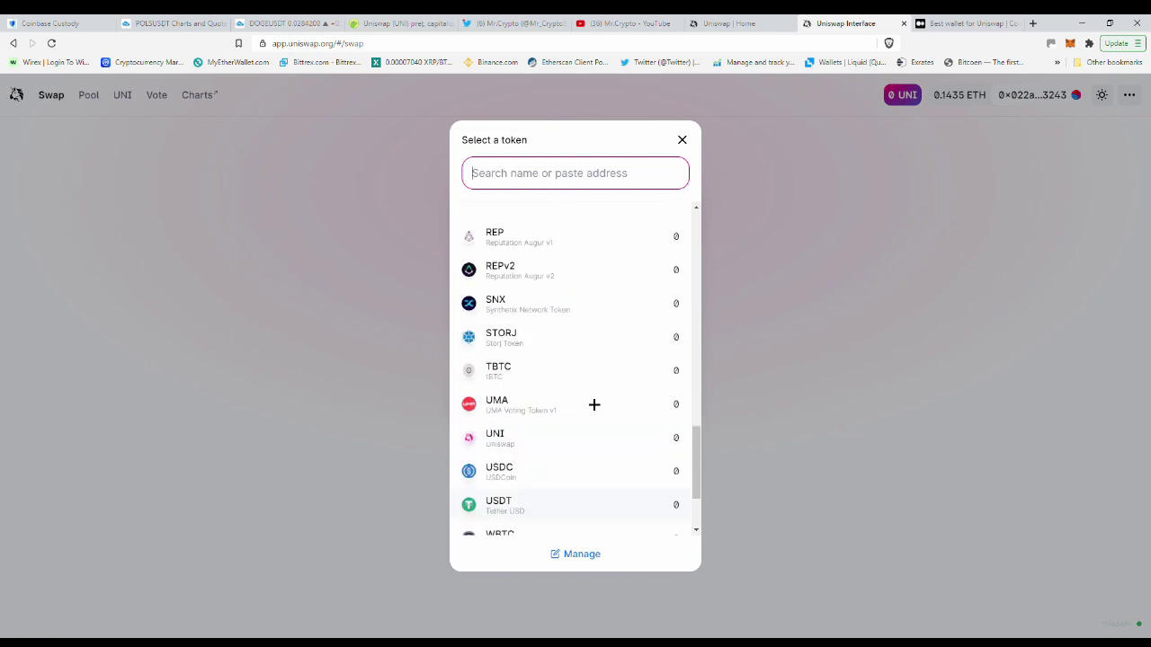
scroll(580, 378, "up", 2)
Switch to CoinGecko, open the 1inch (1INCH) coin page from the trending searches and copy its contract address
left_click(412, 31)
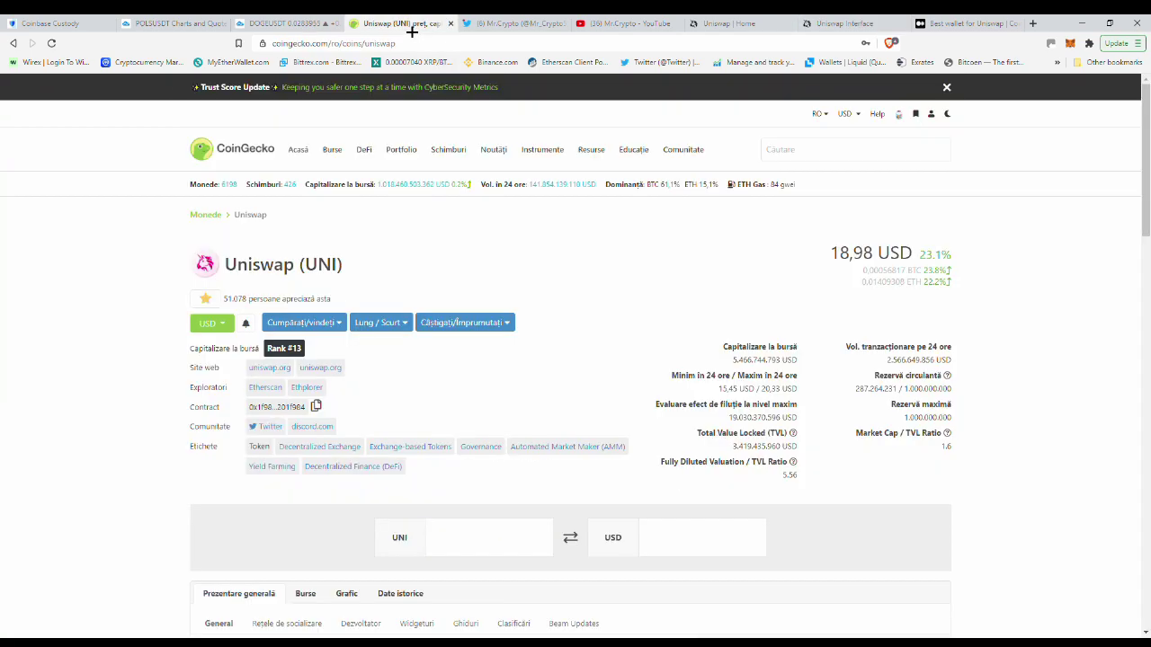
left_click(253, 161)
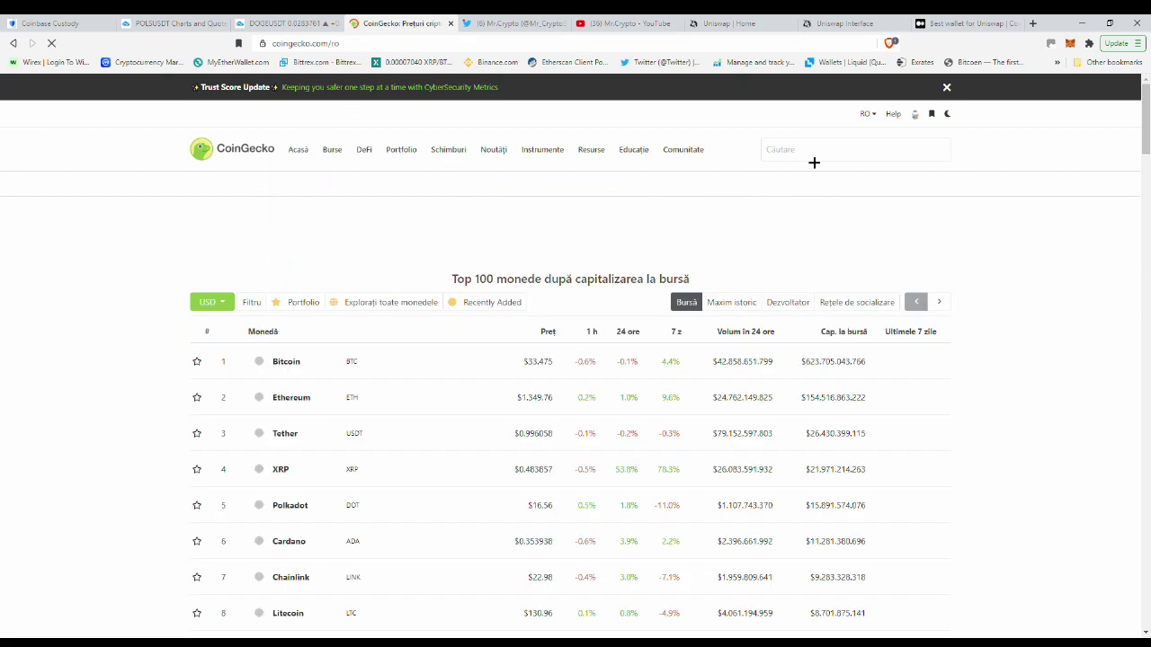
left_click(810, 155)
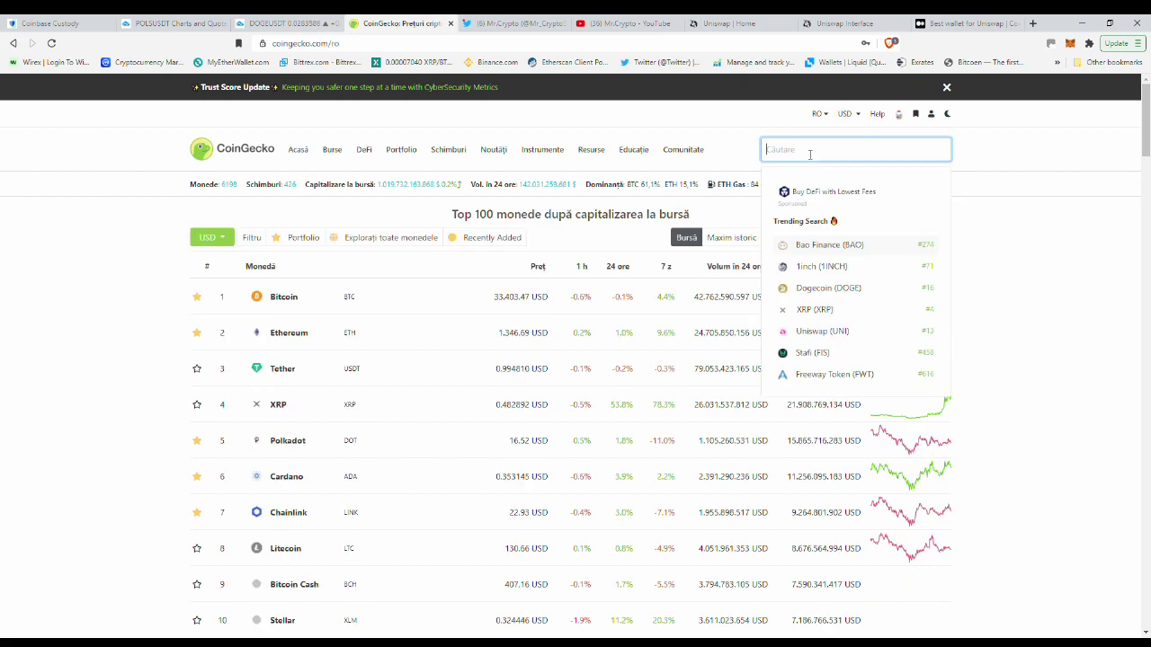
left_click(823, 275)
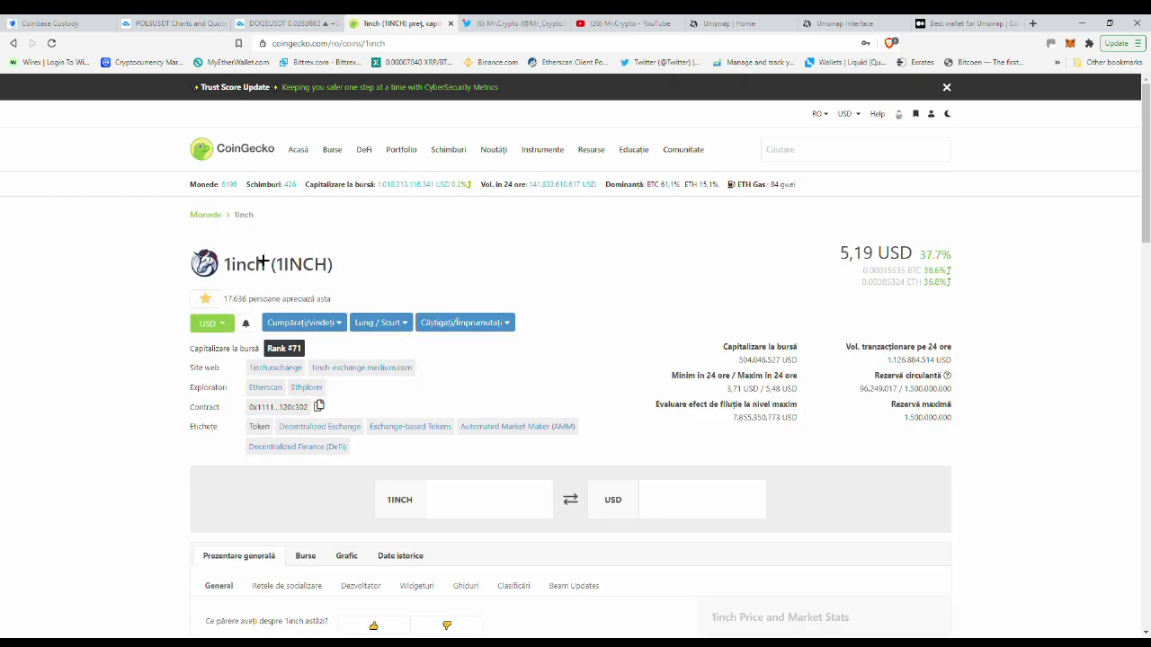
left_click(319, 409)
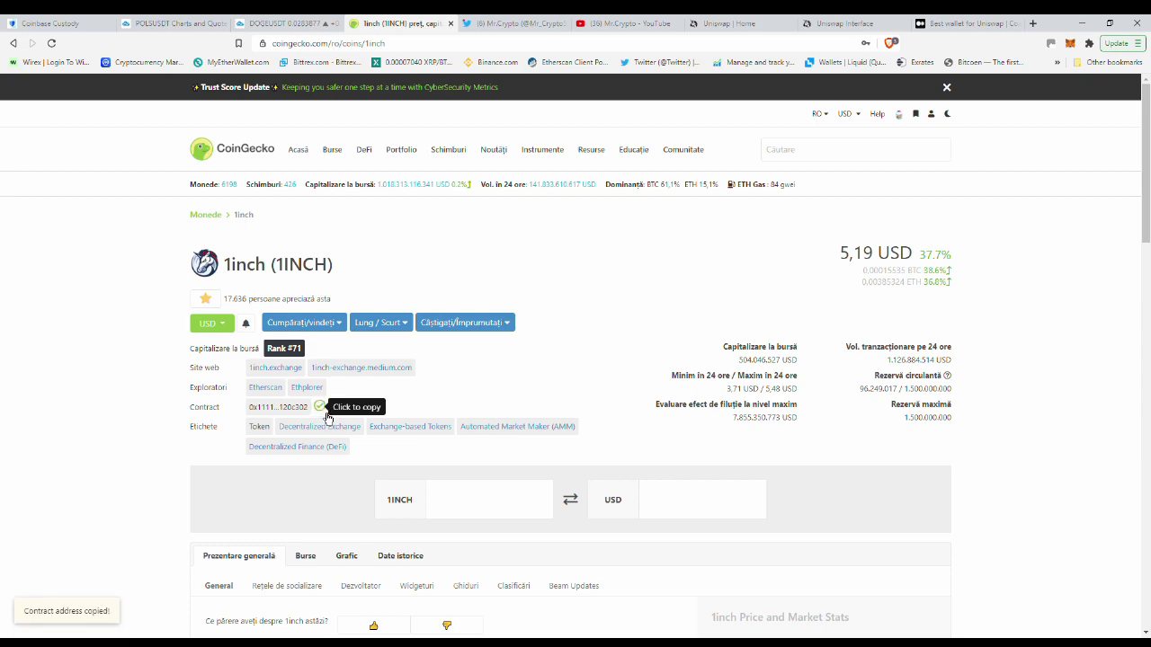
In Uniswap, import 1INCH as the token to receive using the copied contract address, accepting the risk acknowledgement
left_click(860, 24)
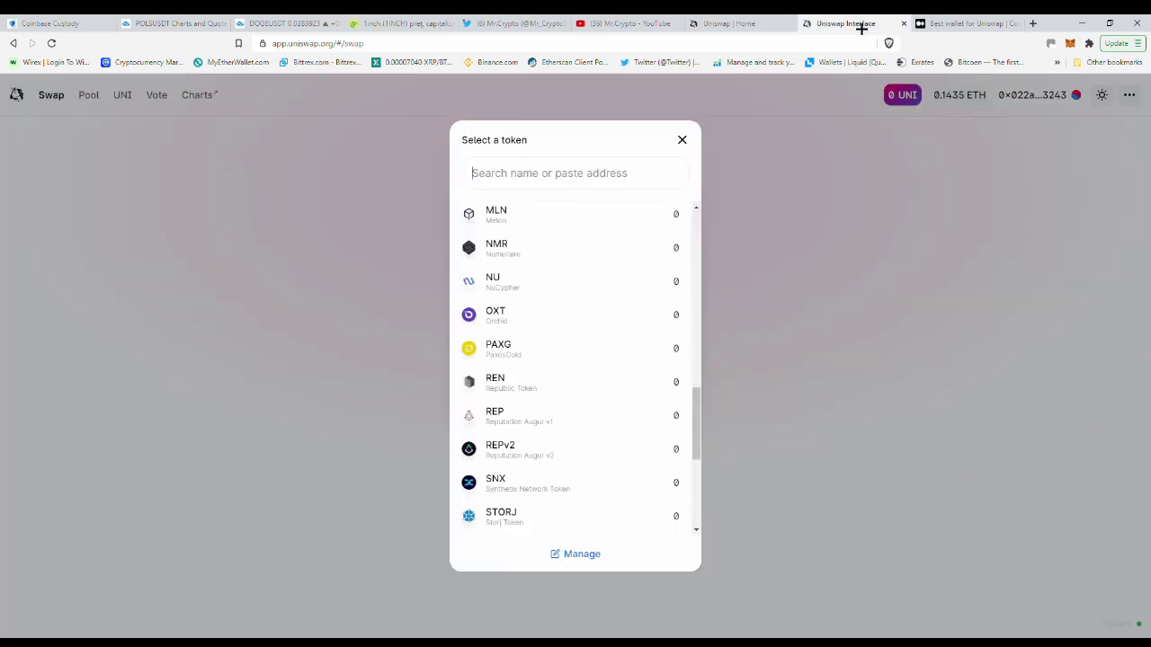
left_click(684, 142)
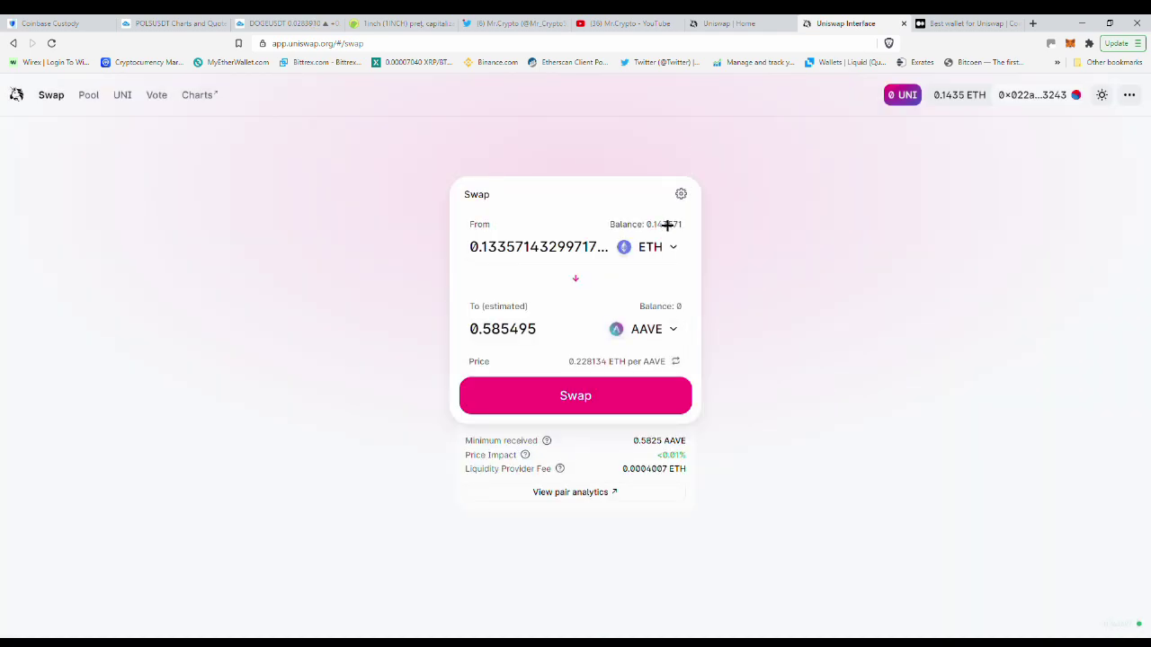
left_click(677, 339)
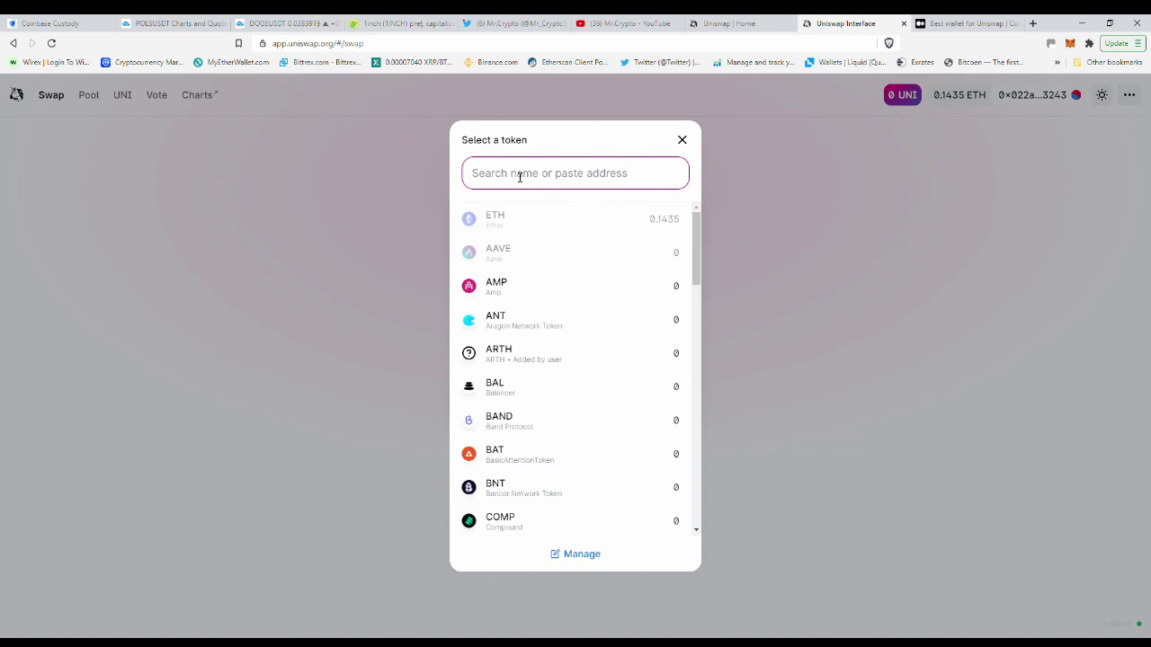
key("ctrl+v")
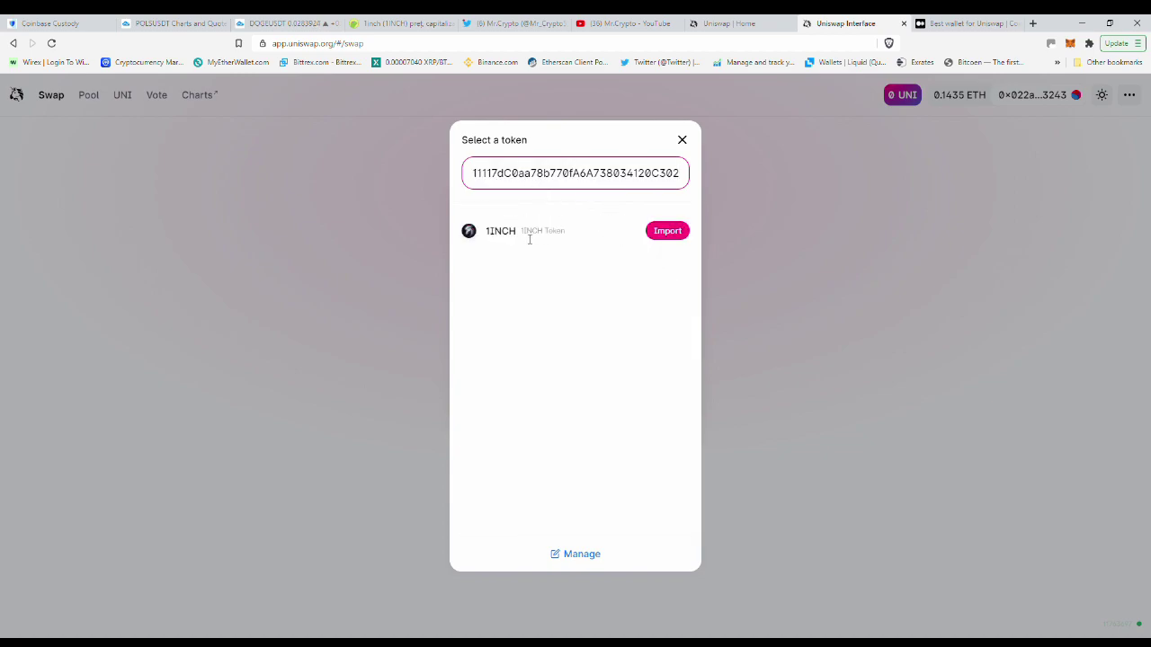
left_click(683, 235)
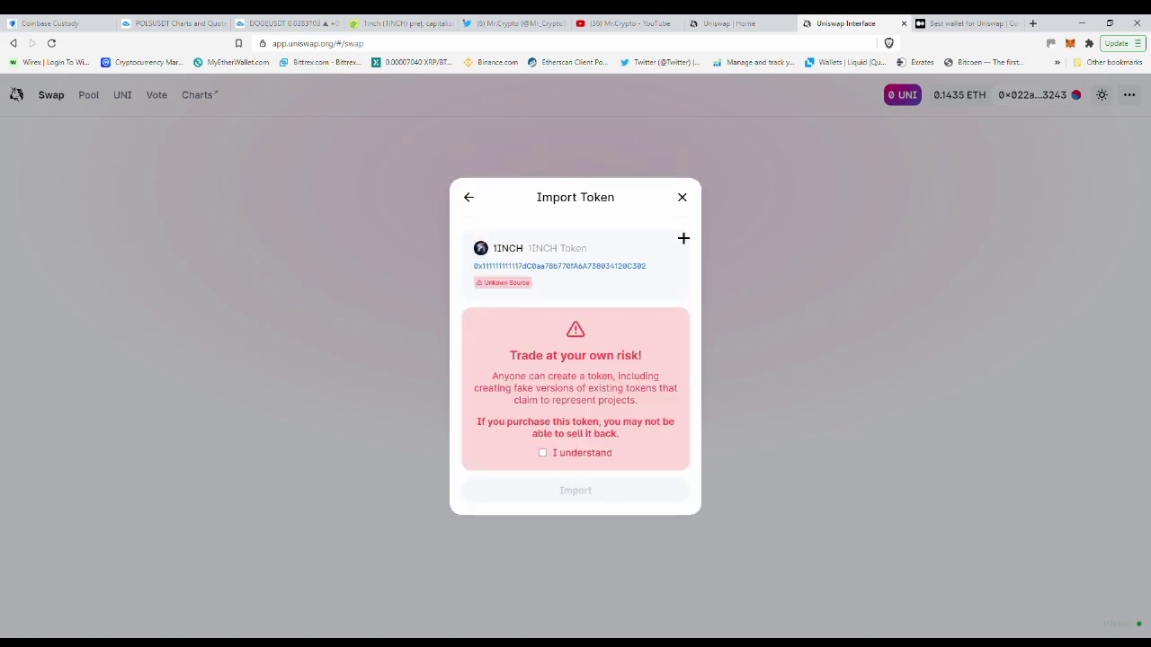
left_click(552, 460)
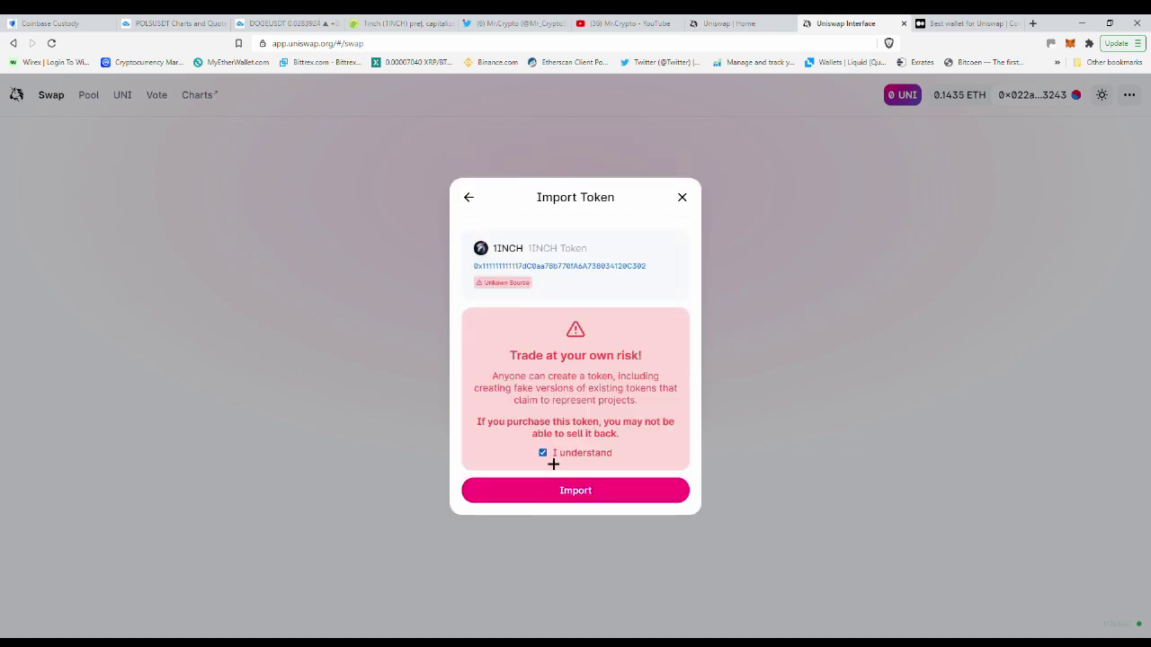
left_click(606, 500)
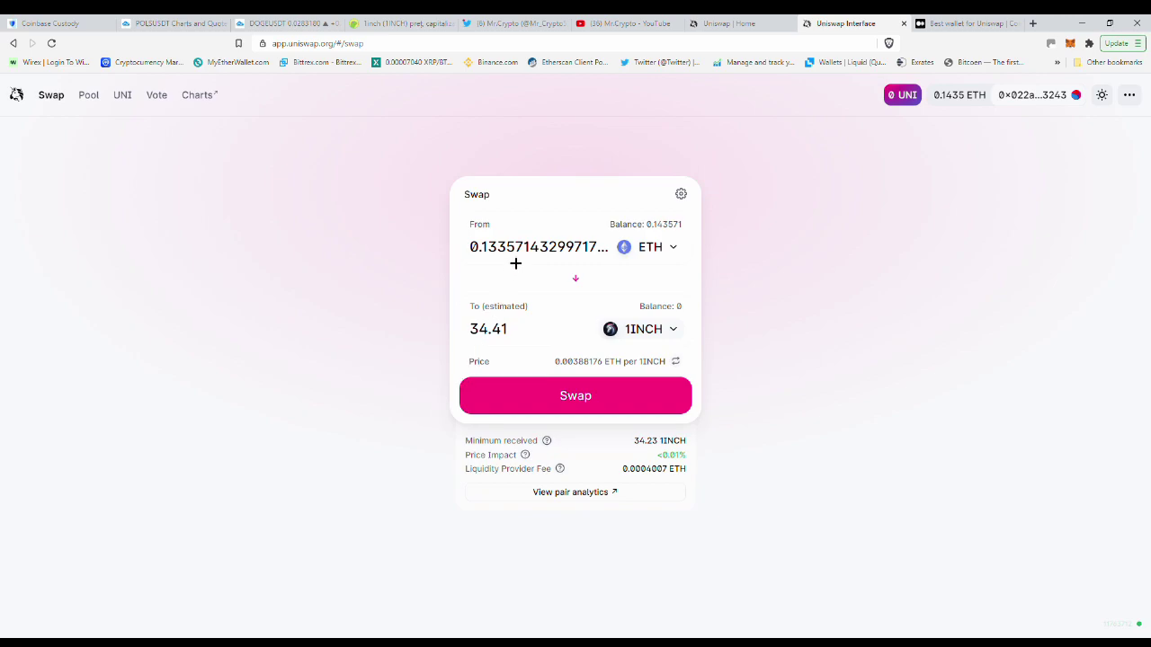
Reopen the token selection for the receiving side of the swap and look through the list containing 1INCH
left_click(679, 337)
scroll(617, 411, "down", 5)
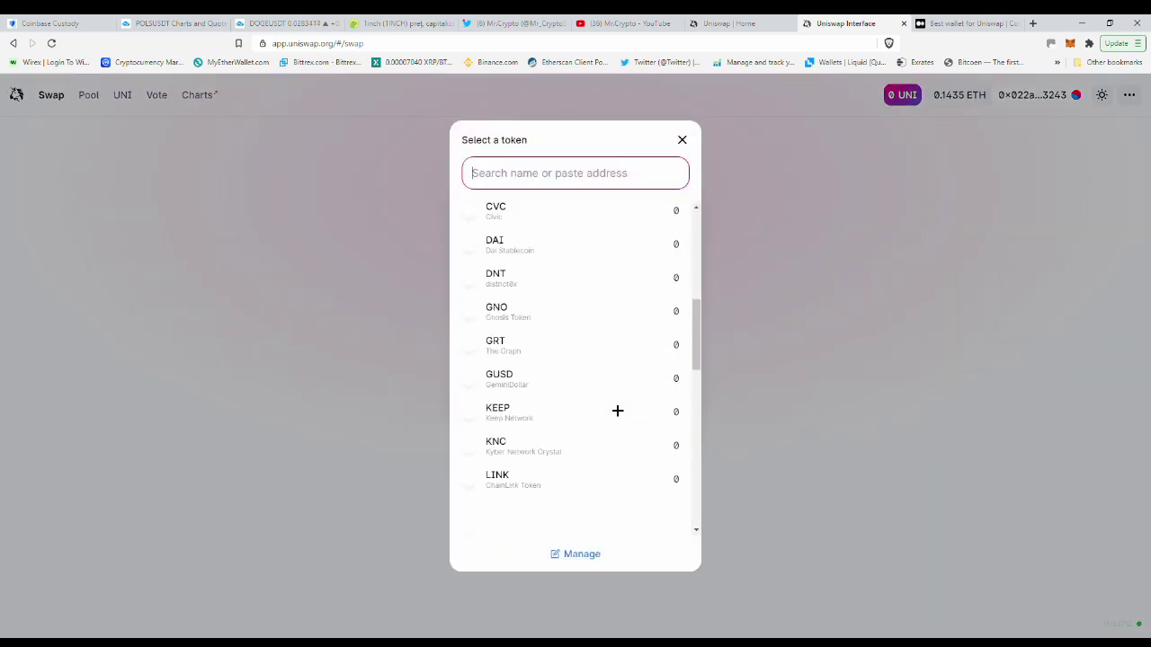
scroll(616, 411, "up", 5)
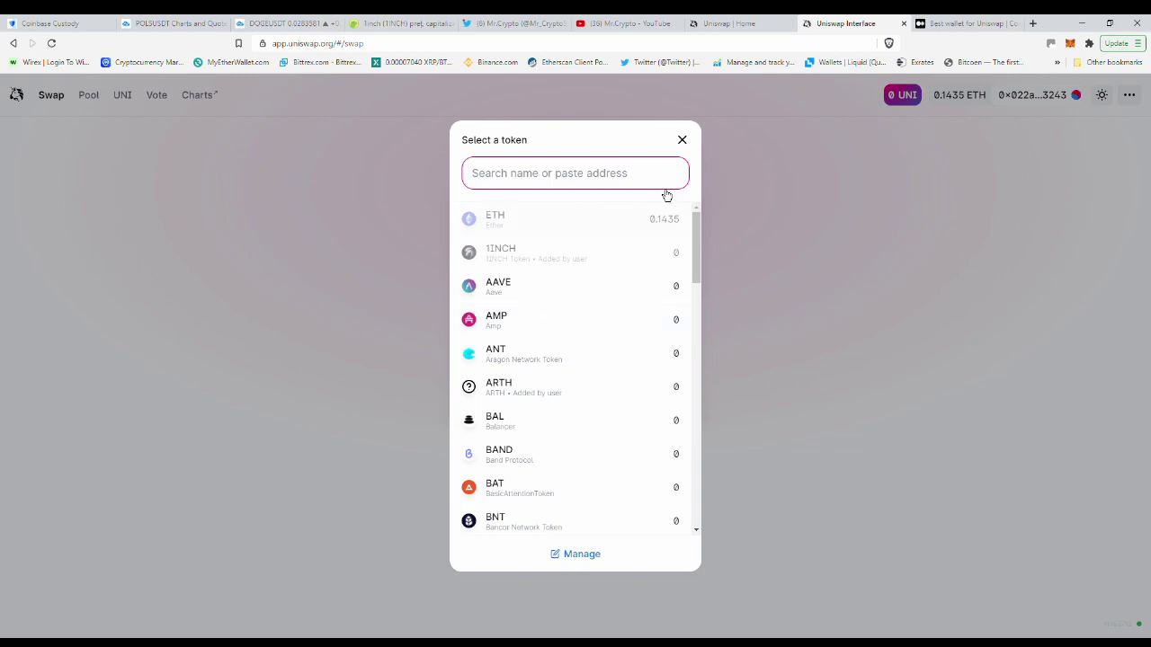
Set the swap to pay with AAVE and receive ETH
left_click(689, 177)
left_click(694, 334)
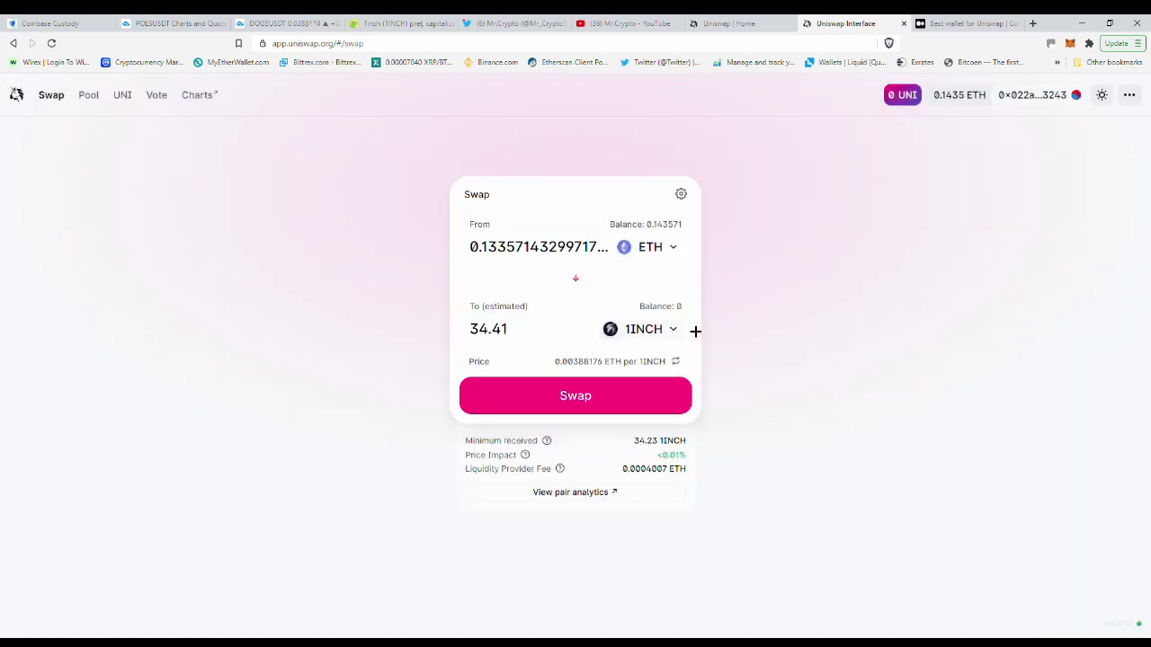
left_click(672, 249)
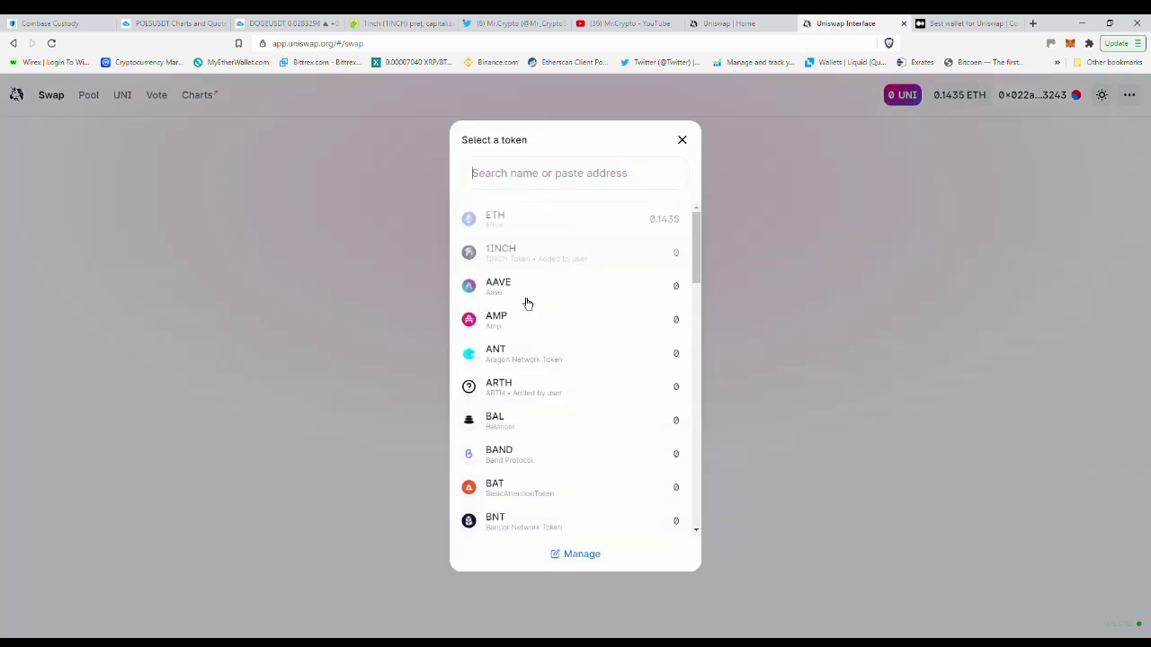
left_click(542, 303)
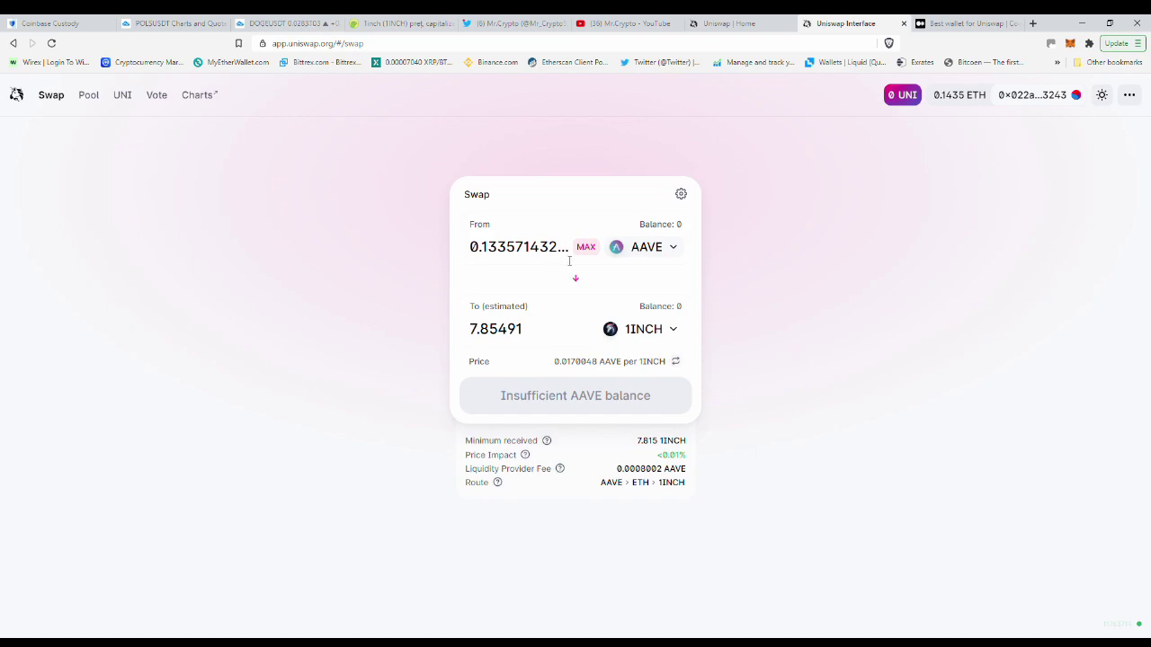
left_click(669, 331)
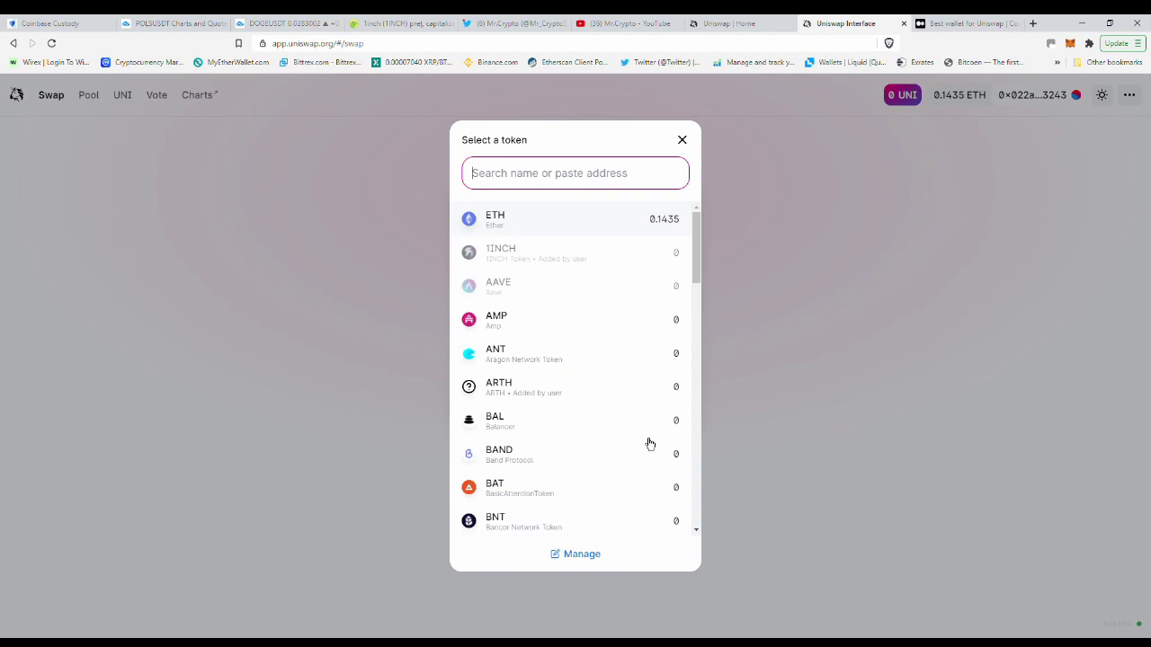
key("Return")
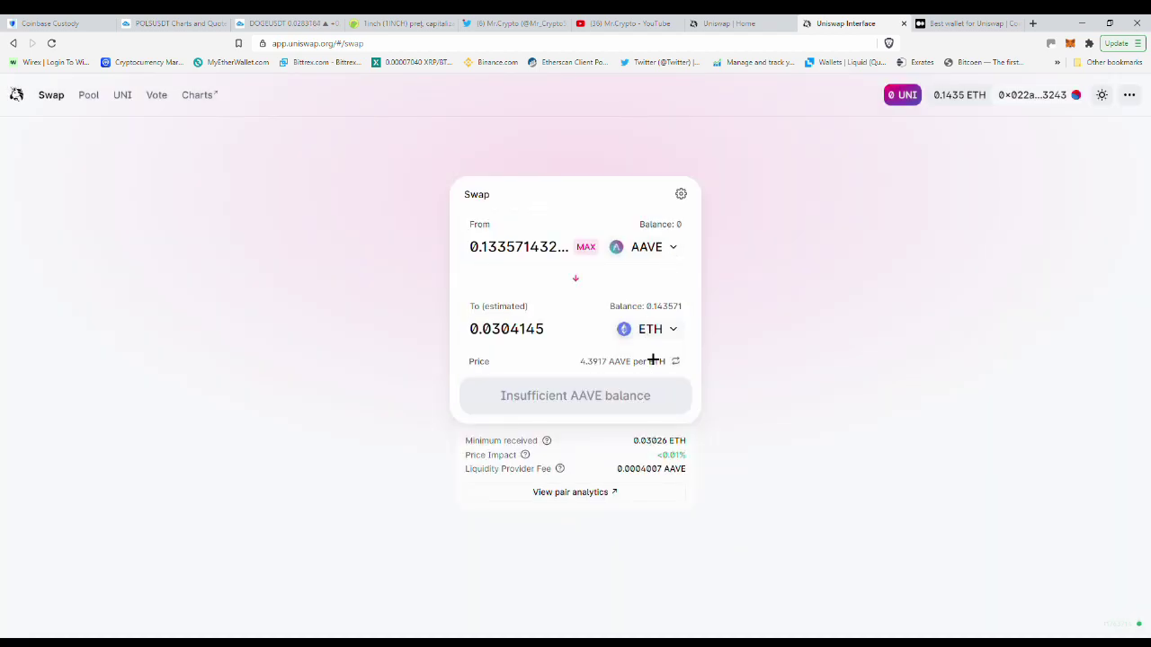
Set the amount of AAVE to pay to 10
key("ctrl+v")
left_click_drag(550, 247, 428, 258)
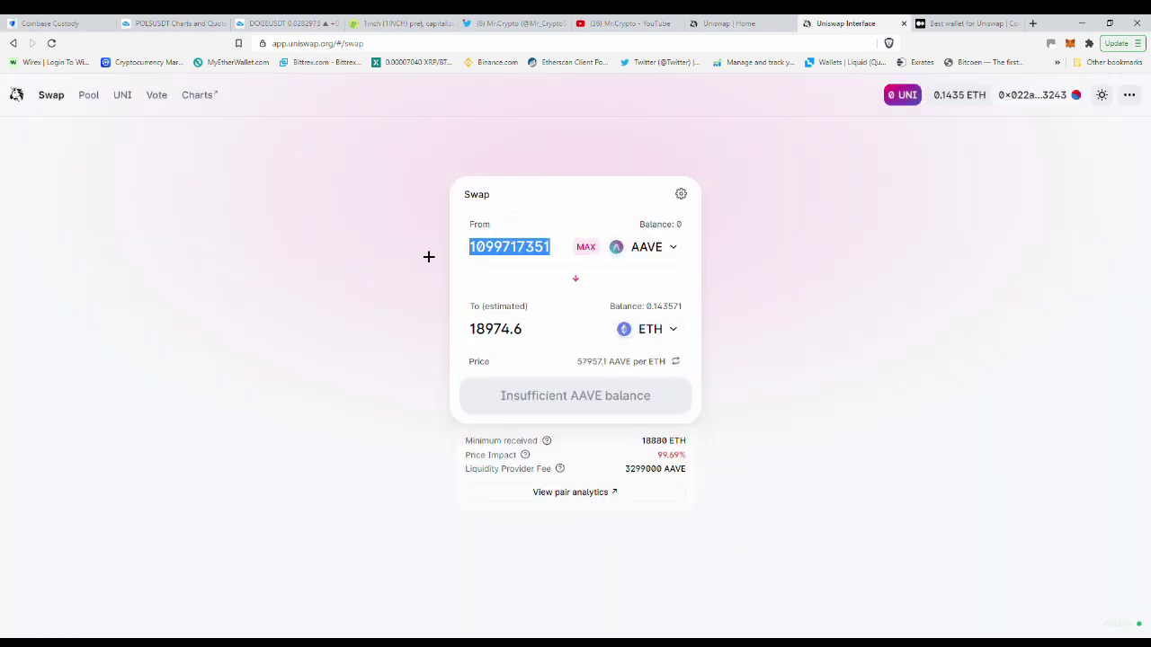
type("10")
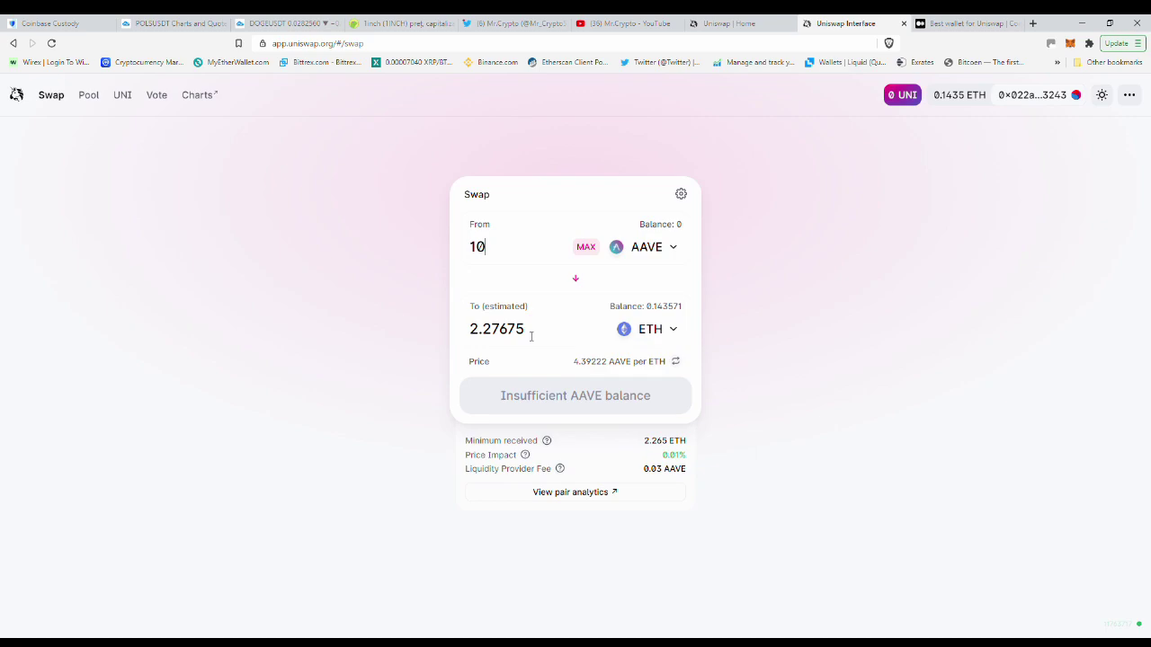
Switch to YouTube, look through the Mr.Crypto channel's uploaded videos, and return to the Uniswap swap form
left_click(626, 27)
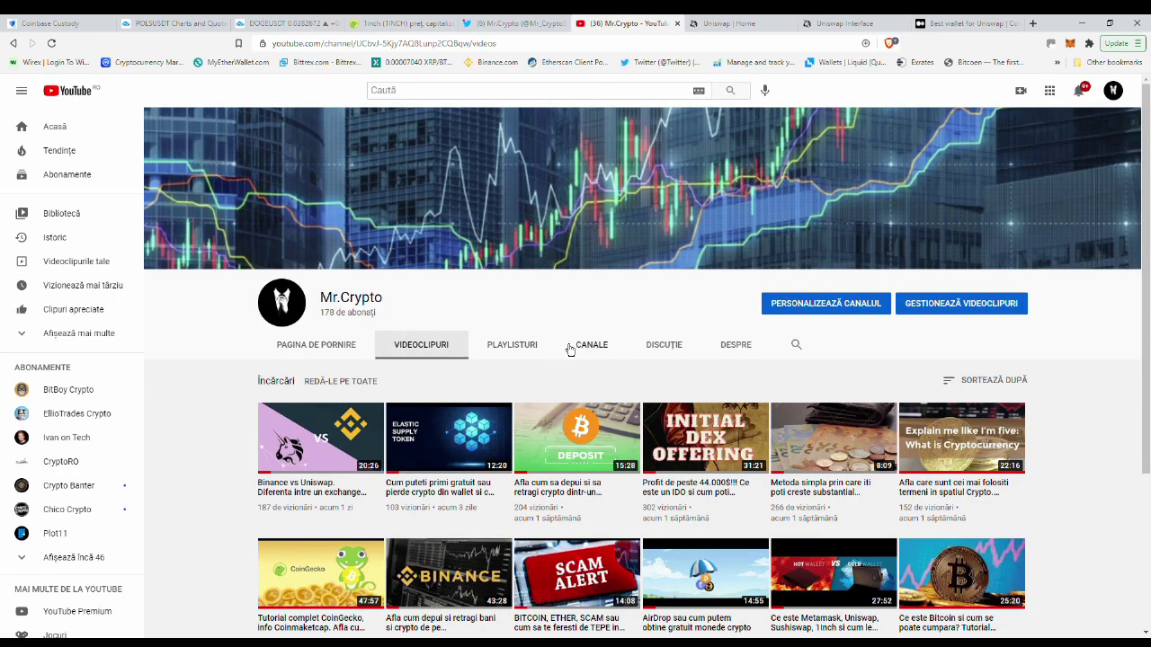
scroll(569, 349, "down", 3)
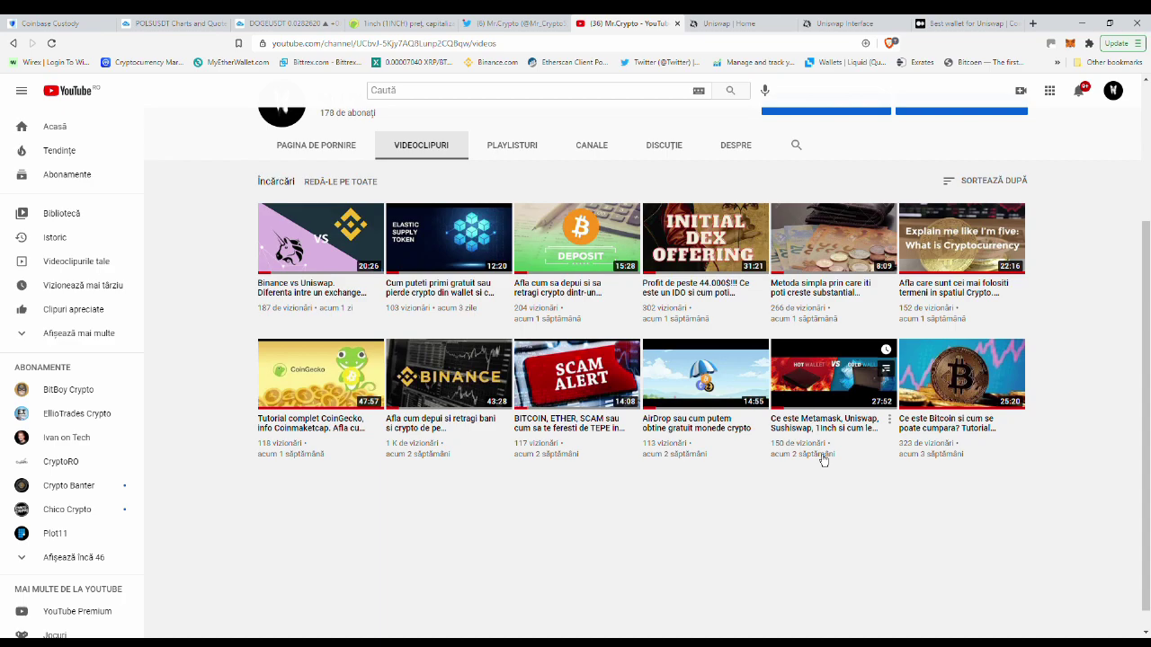
scroll(823, 459, "up", 3)
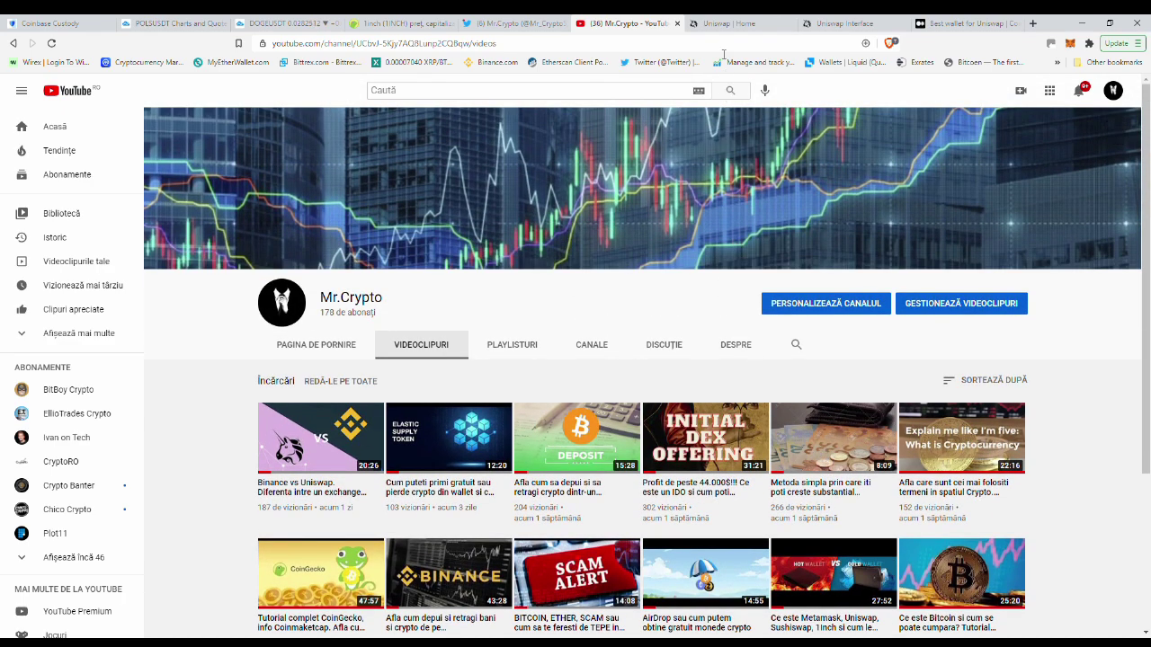
left_click(840, 25)
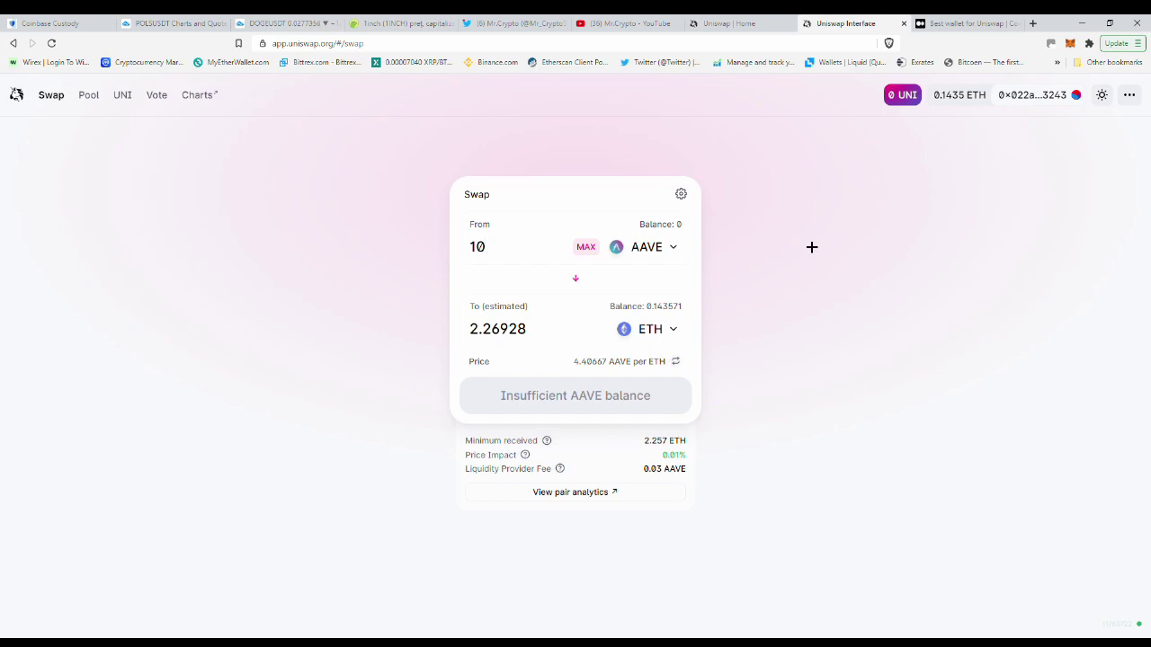
Switch to CoinGecko and view the ranking of spot exchanges by trust score
left_click(404, 36)
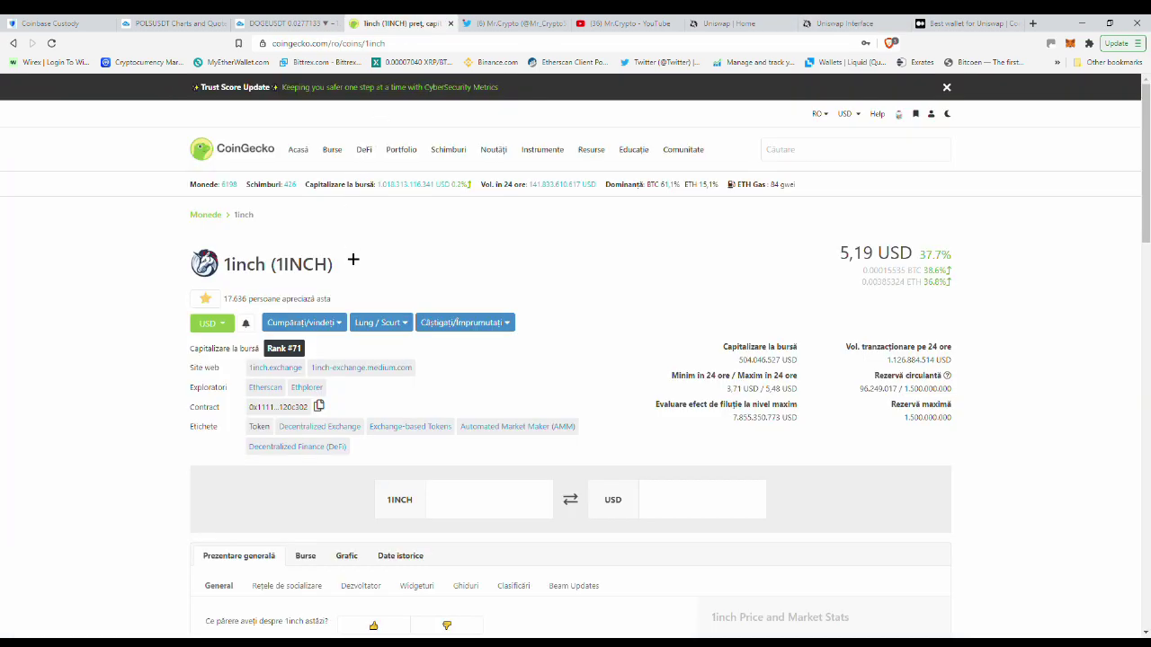
mouse_move(451, 162)
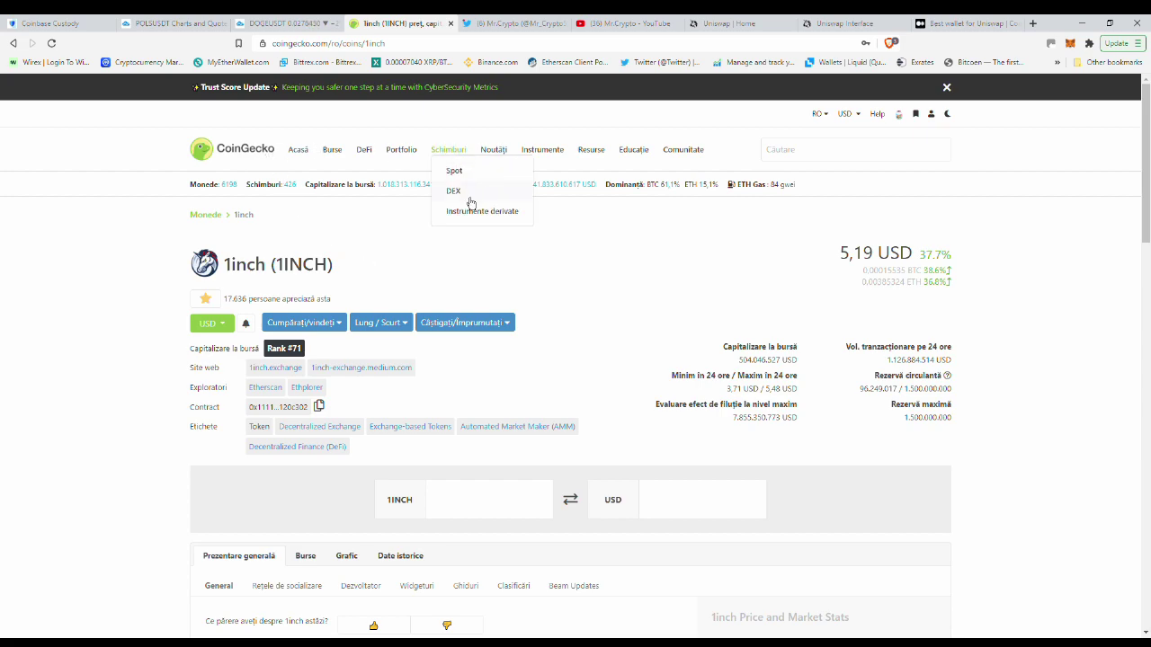
left_click(469, 179)
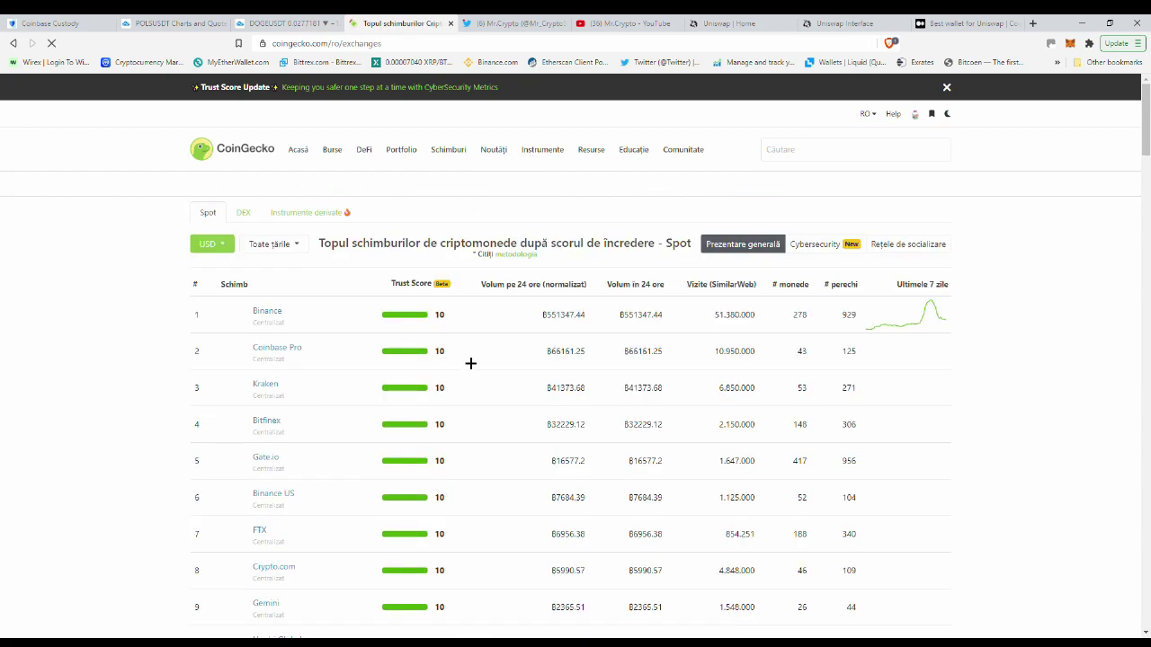
left_click(452, 27)
left_click(445, 29)
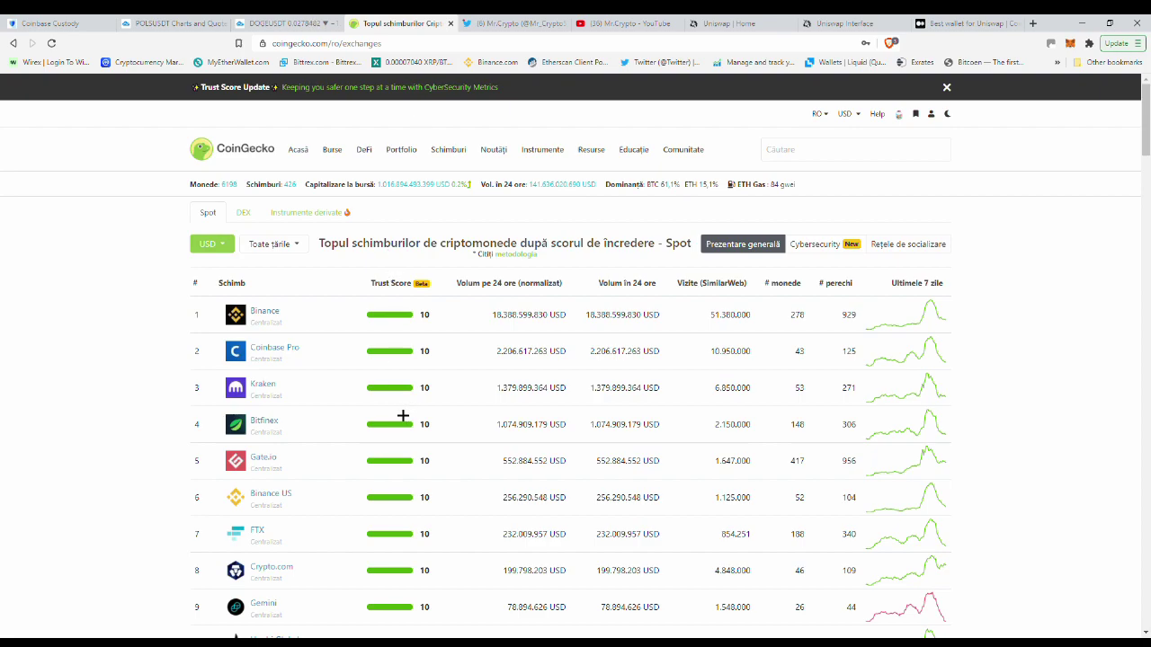
Look at the Binance vs Uniswap video on the YouTube channel, and return to CoinGecko
left_click(634, 25)
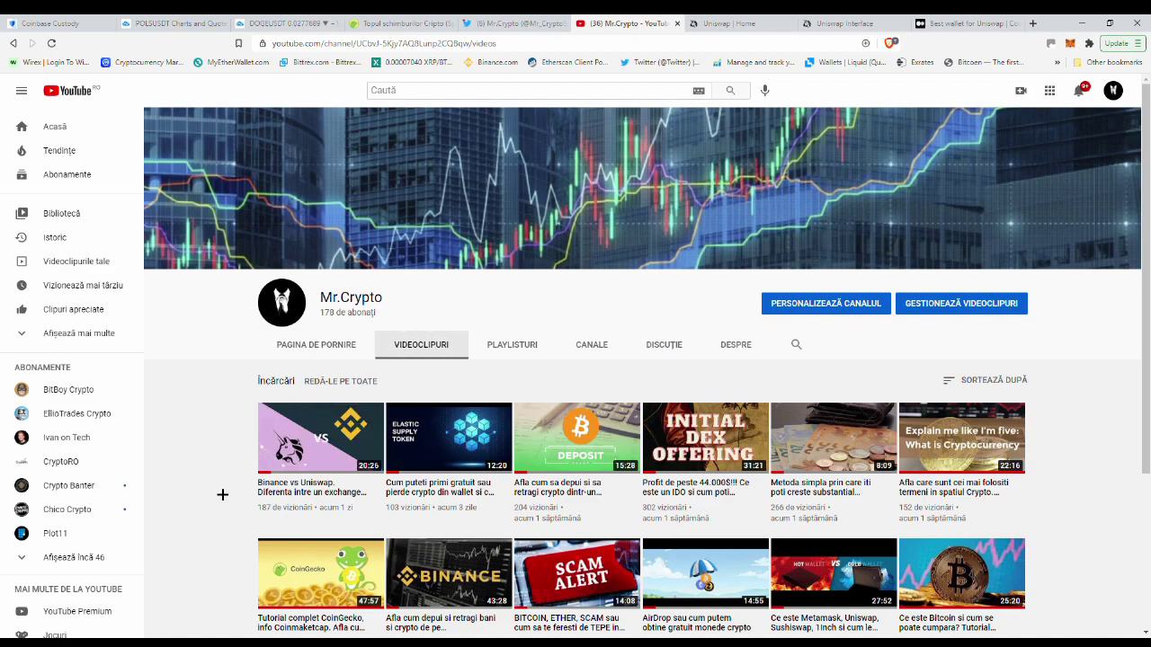
mouse_move(293, 504)
left_click(402, 23)
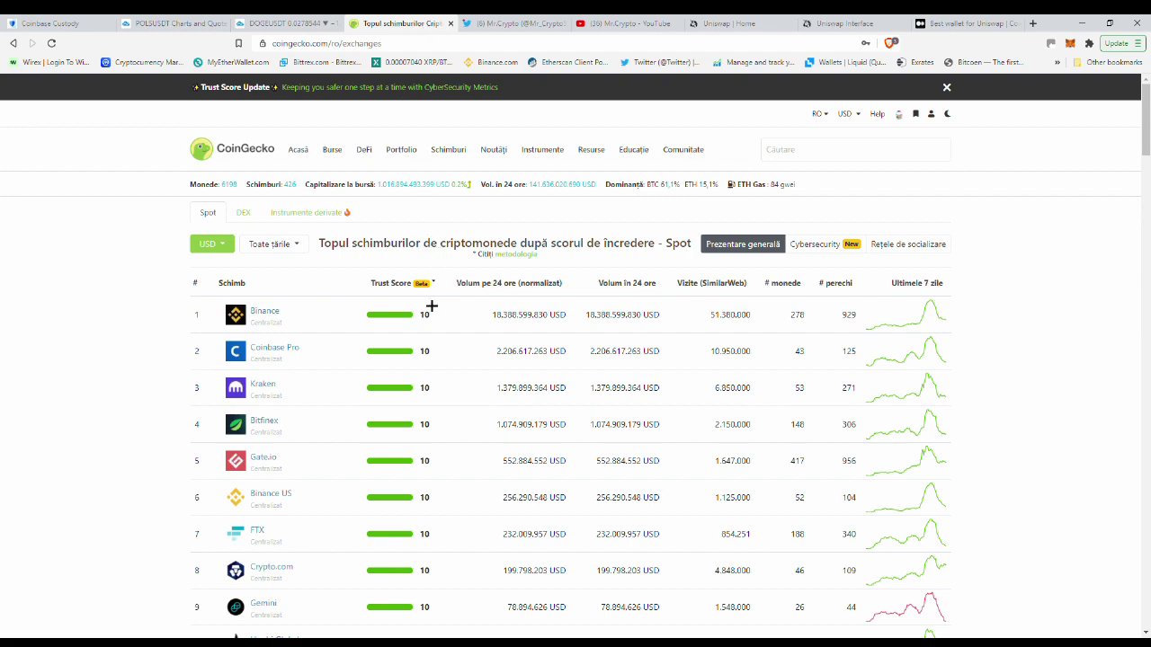
Open CoinGecko's ranking of decentralized exchanges (DEX) and examine the listed exchanges, glancing at the Uniswap swap form in between
mouse_move(459, 157)
left_click(454, 192)
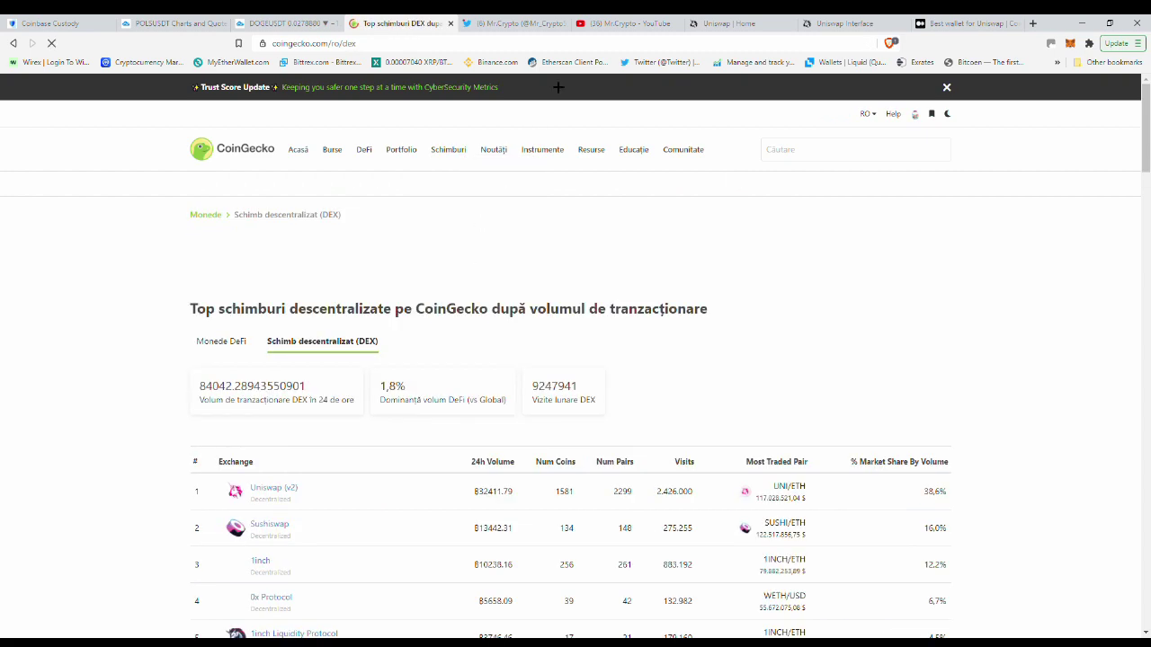
left_click(851, 33)
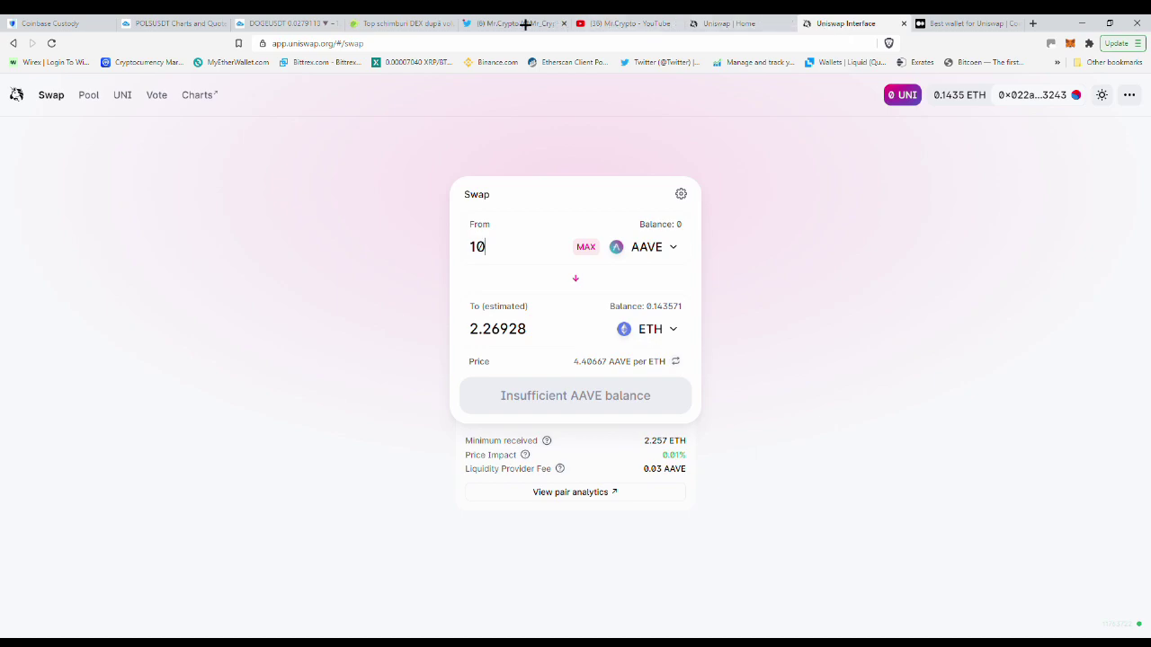
left_click(411, 24)
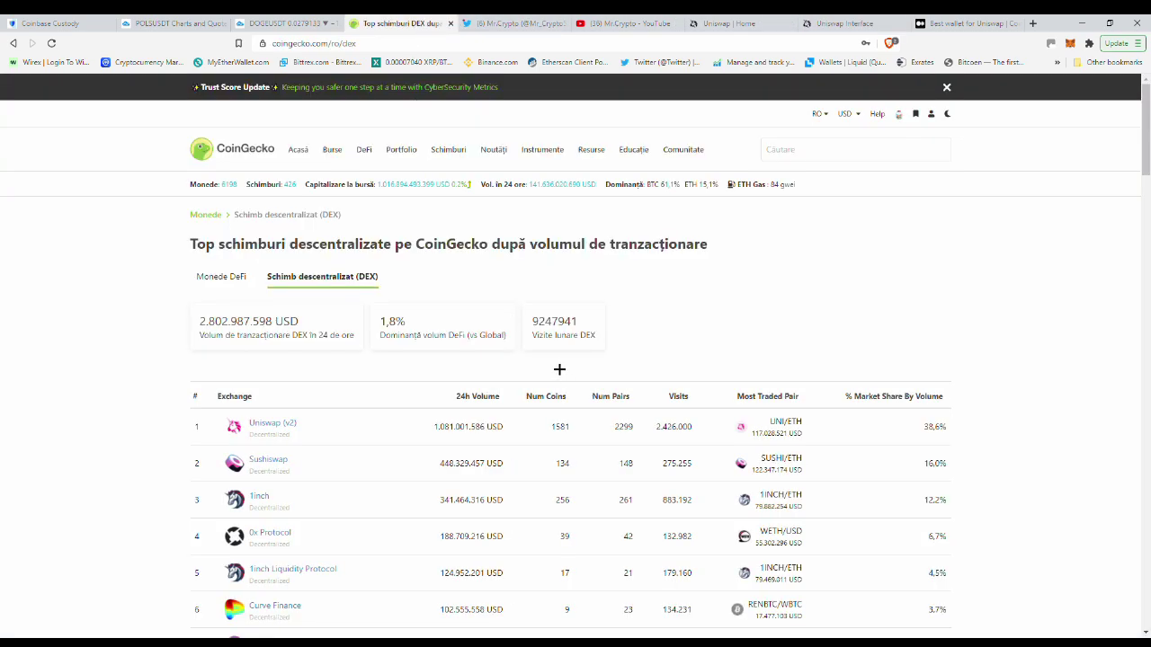
scroll(560, 369, "down", 1)
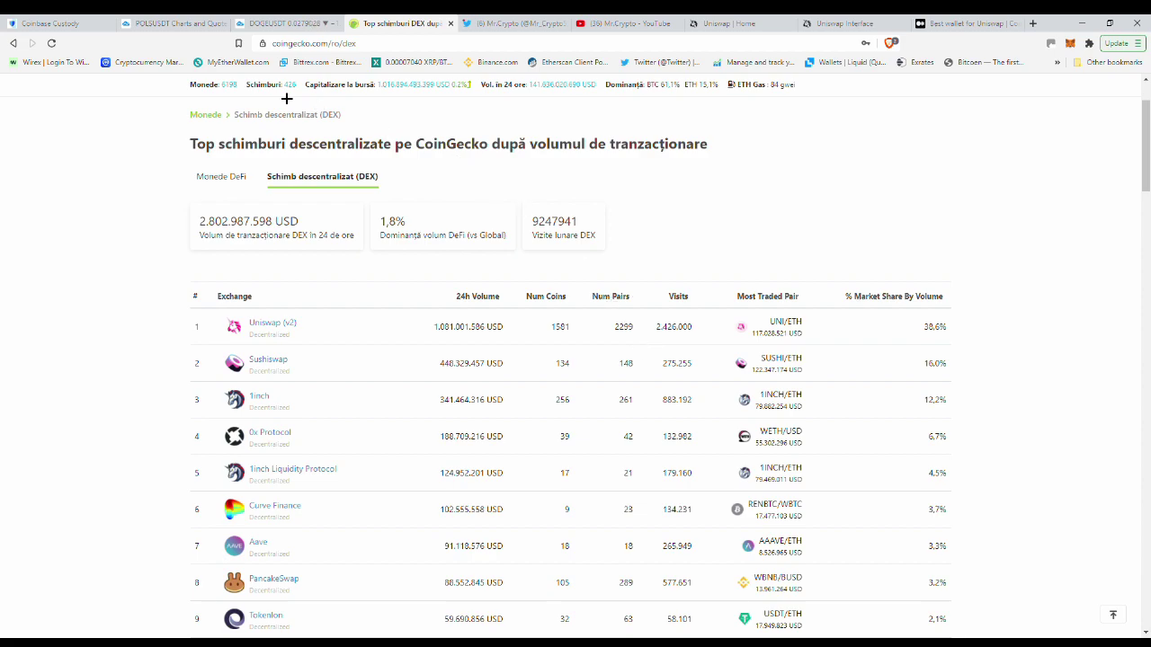
scroll(259, 144, "up", 2)
Go back to the CoinGecko home page and reopen the spot exchange ranking to compare the number of coins
left_click(253, 154)
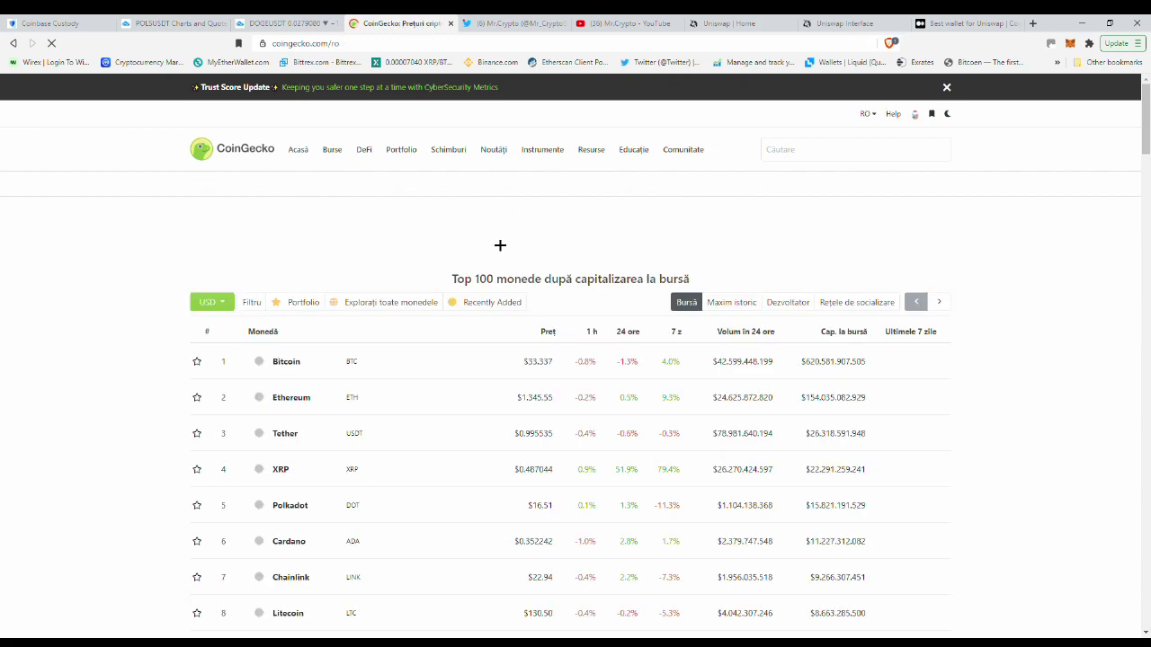
mouse_move(455, 163)
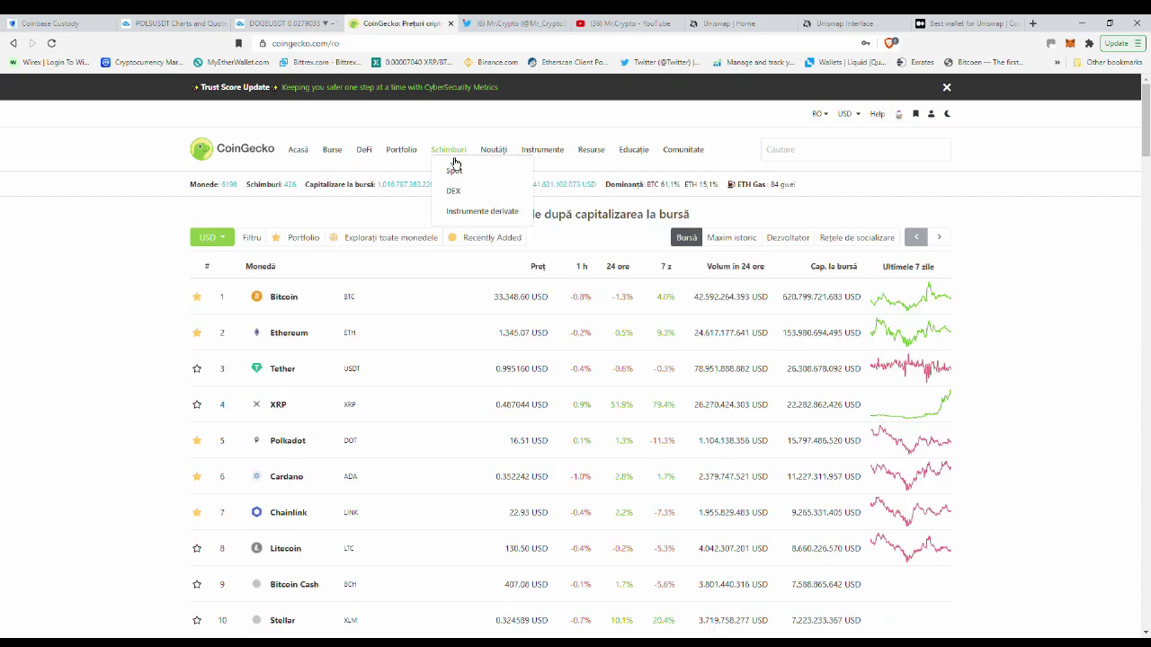
left_click(458, 177)
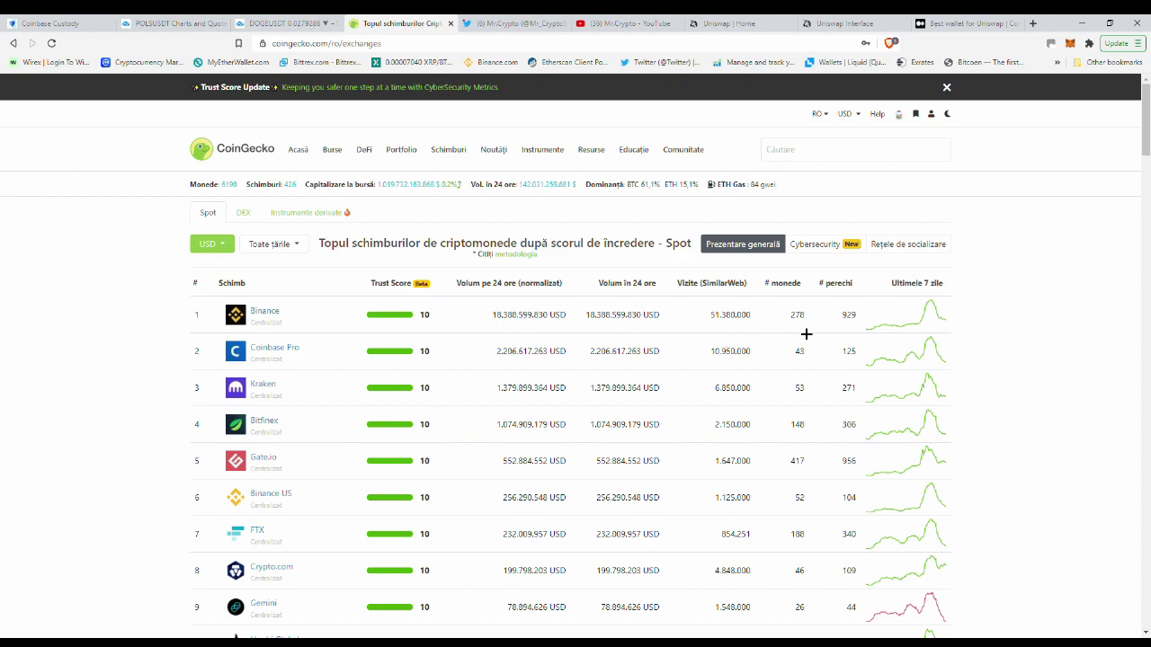
Switch to Uniswap, review the swap of 0.133571 ETH for AAVE, accepting the updated price, and close the confirmation without confirming
left_click(750, 29)
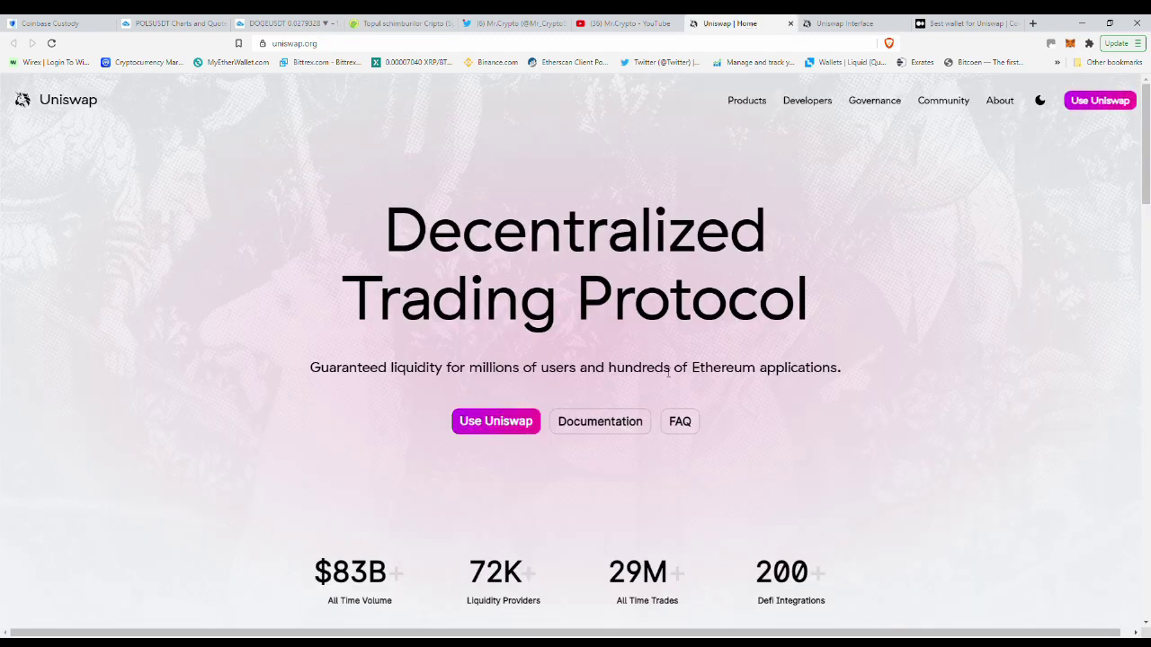
left_click(853, 32)
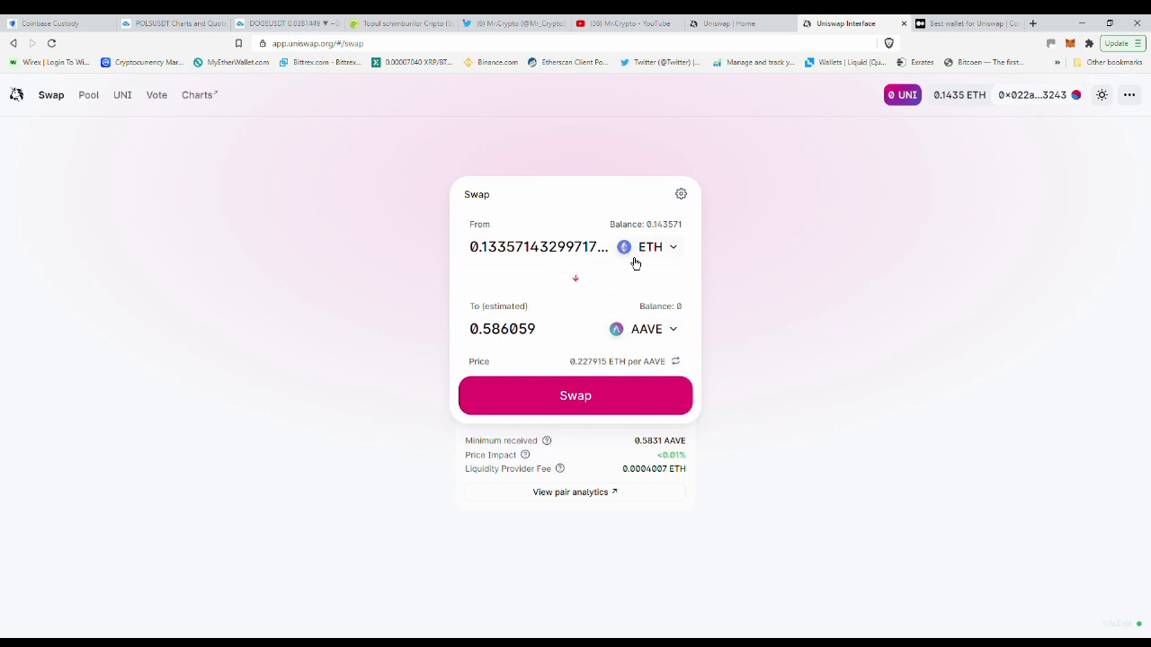
left_click(591, 406)
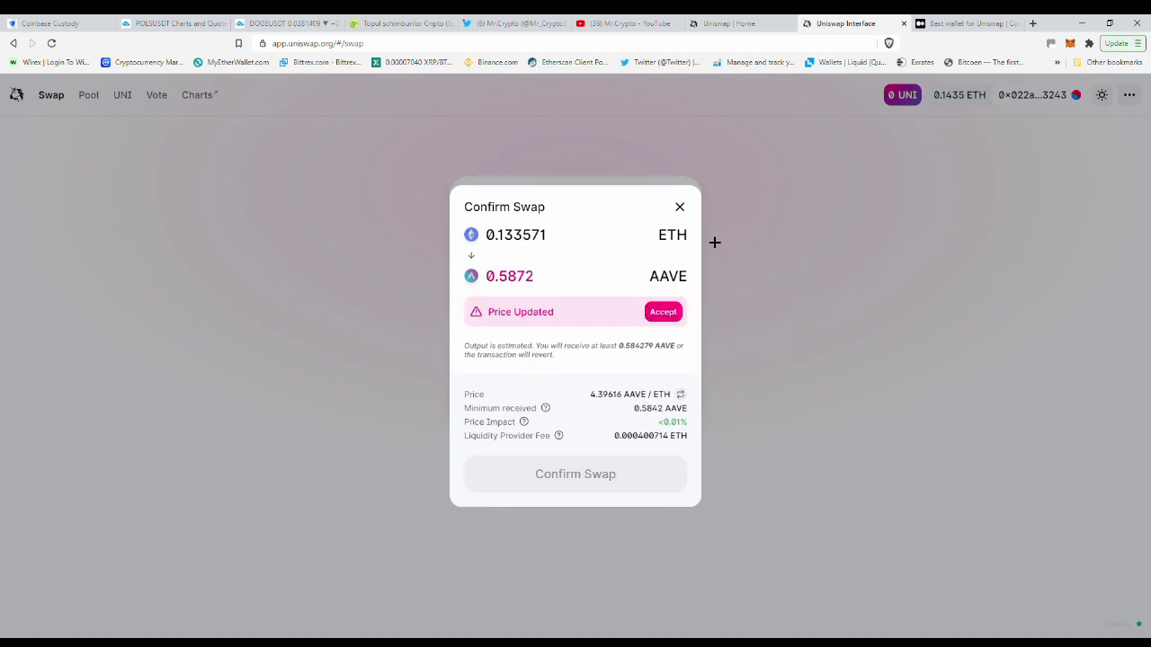
left_click(676, 321)
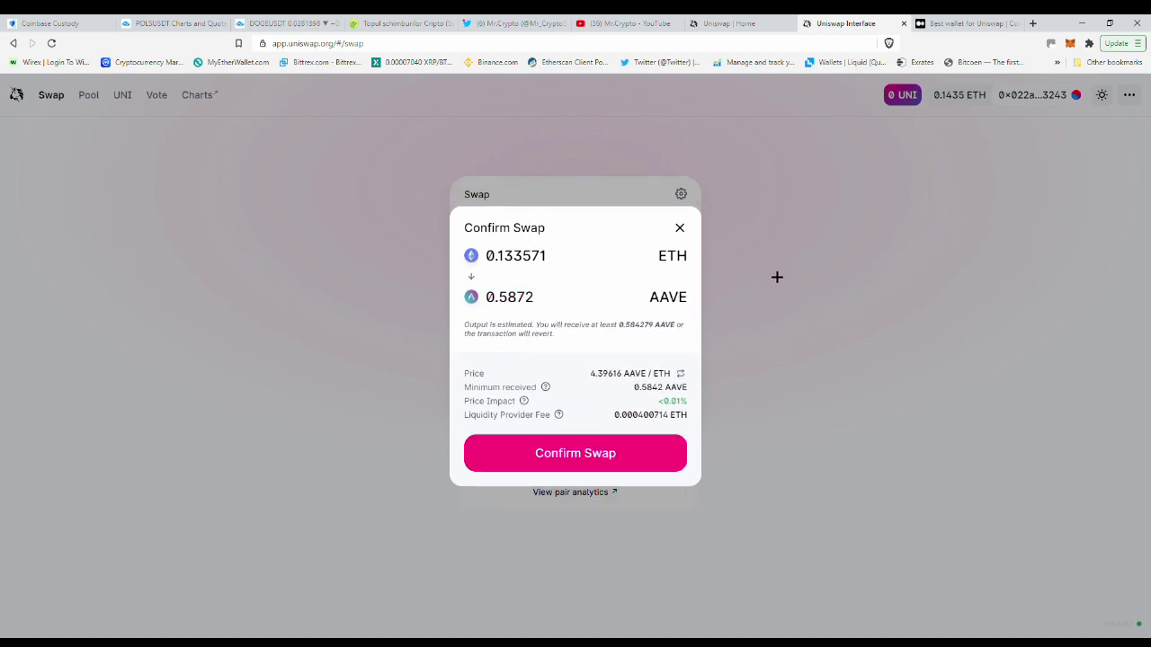
left_click(680, 229)
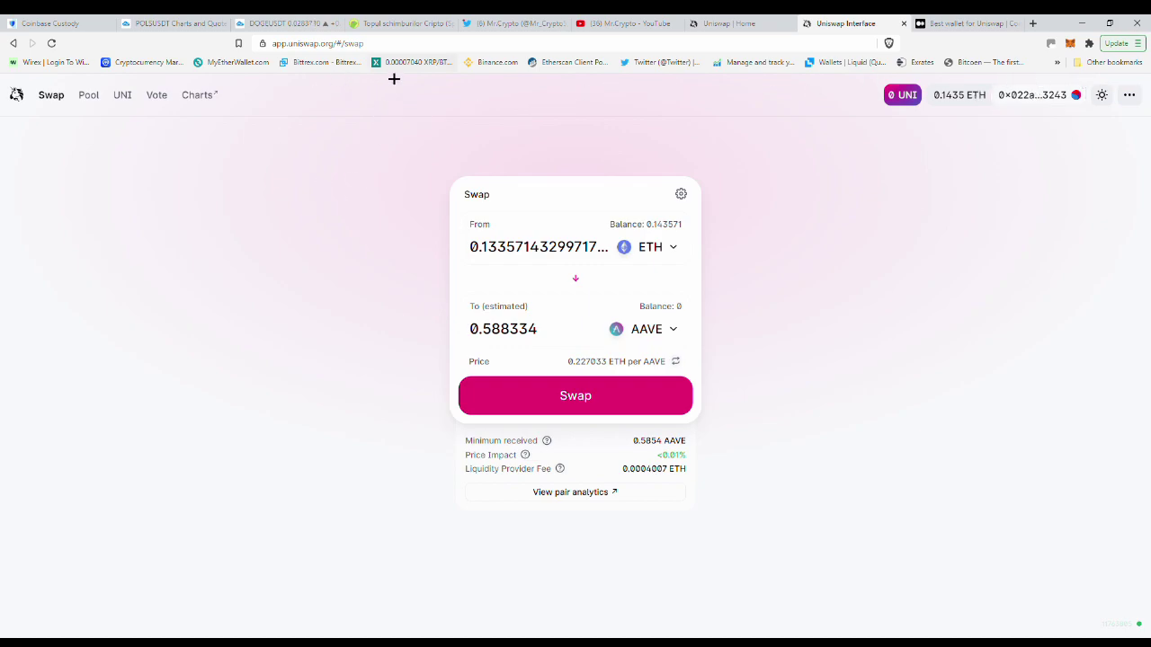
Open the Binance website, compare it with the Uniswap home page, and return to the Uniswap swap form
left_click(501, 67)
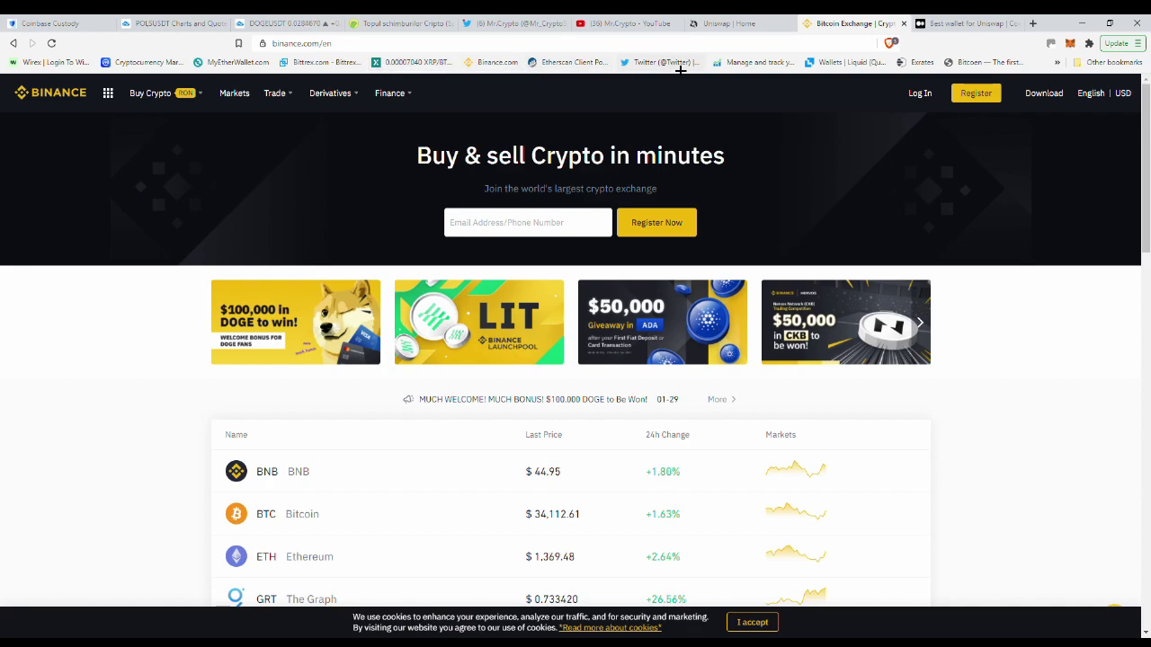
left_click(725, 23)
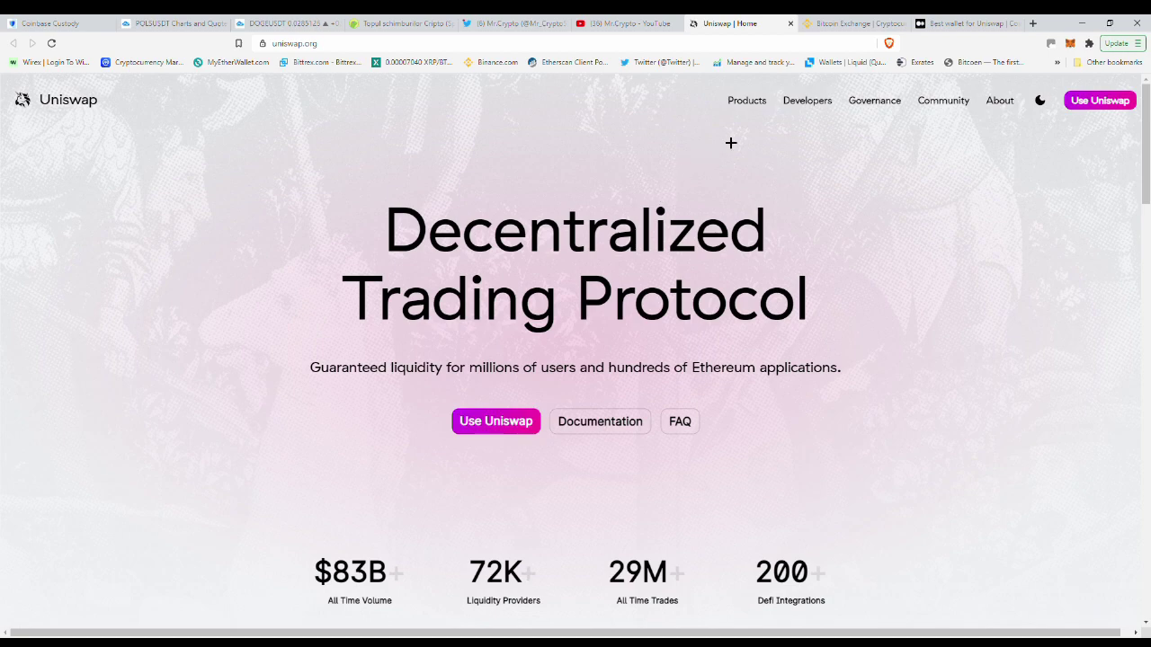
left_click(857, 30)
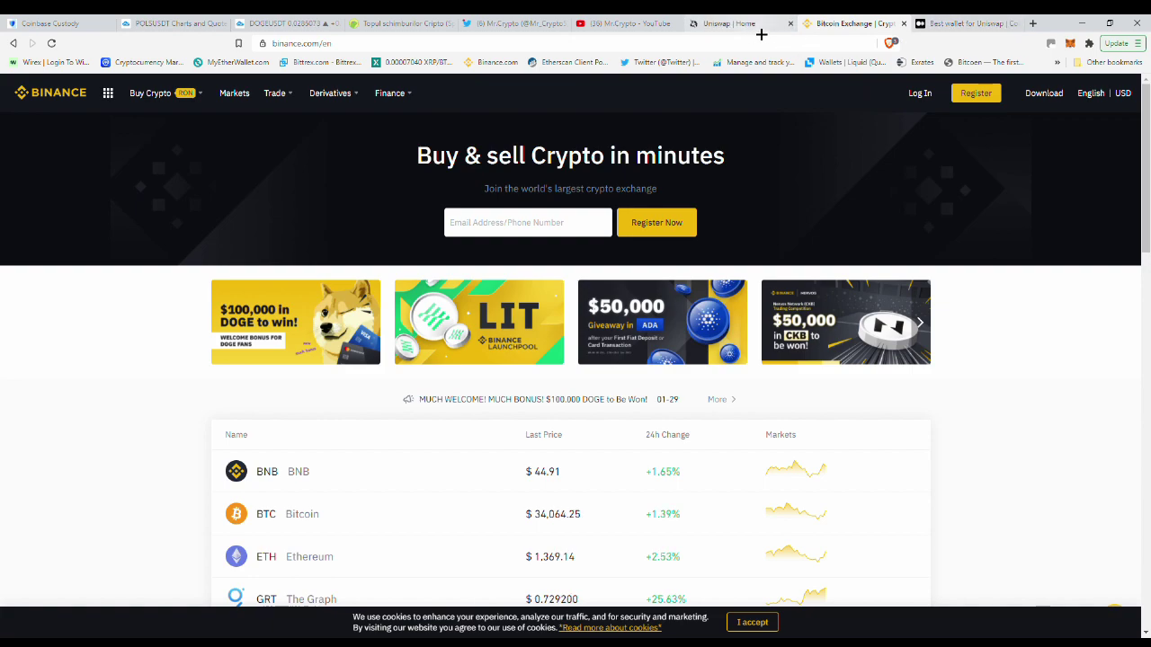
left_click(13, 43)
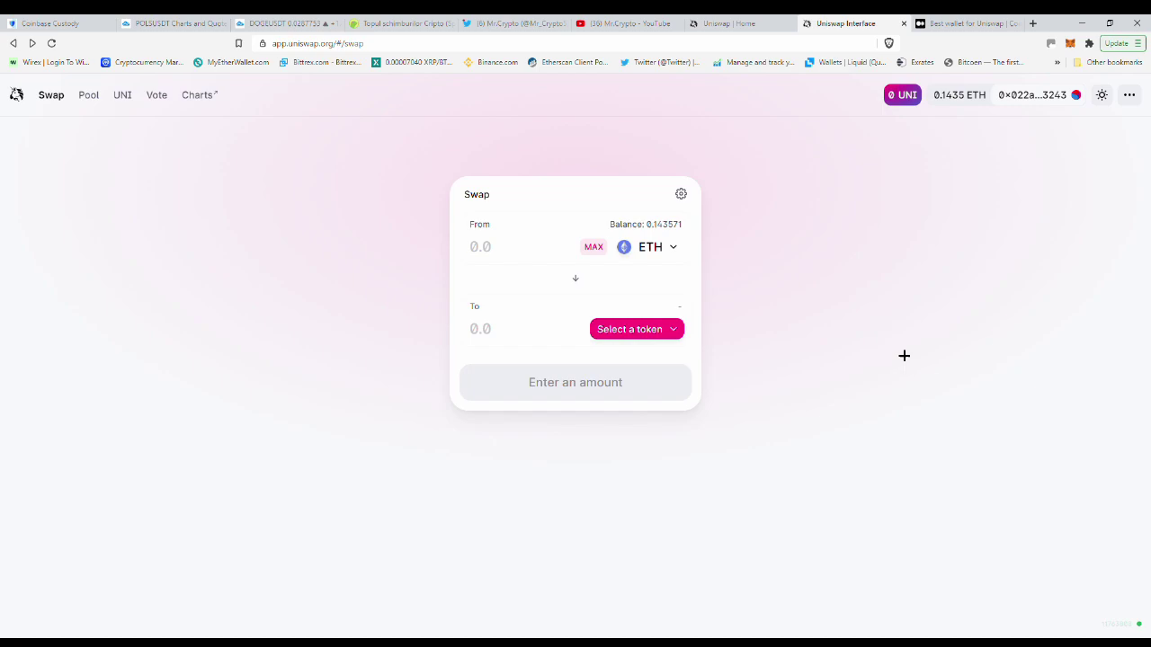
Switch to the Medium article on the best wallets for Uniswap and read its introduction
left_click(967, 32)
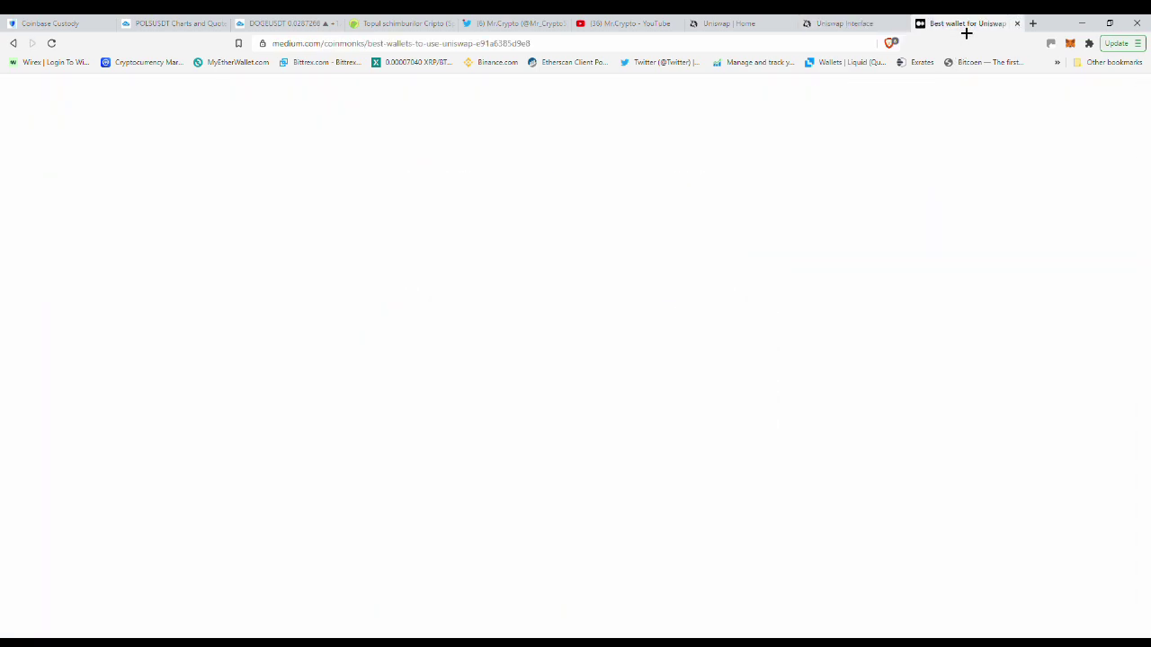
scroll(776, 297, "down", 3)
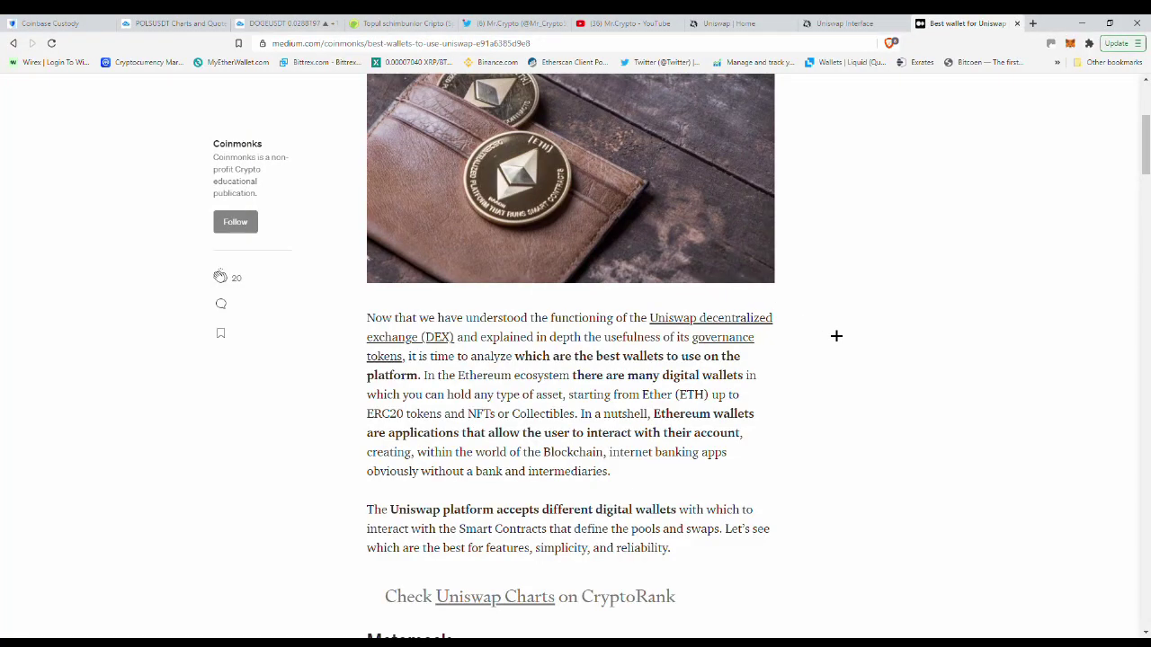
Return to the beginning of the Medium wallet article, then switch back to the Uniswap swap form
scroll(836, 335, "up", 1)
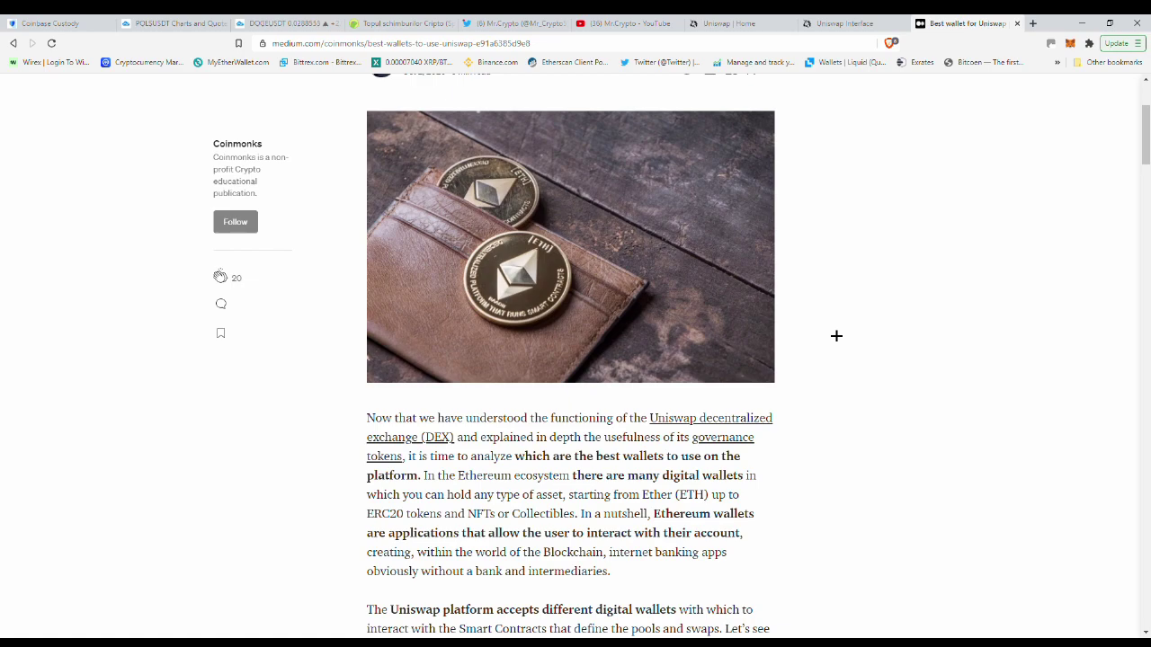
scroll(847, 282, "up", 2)
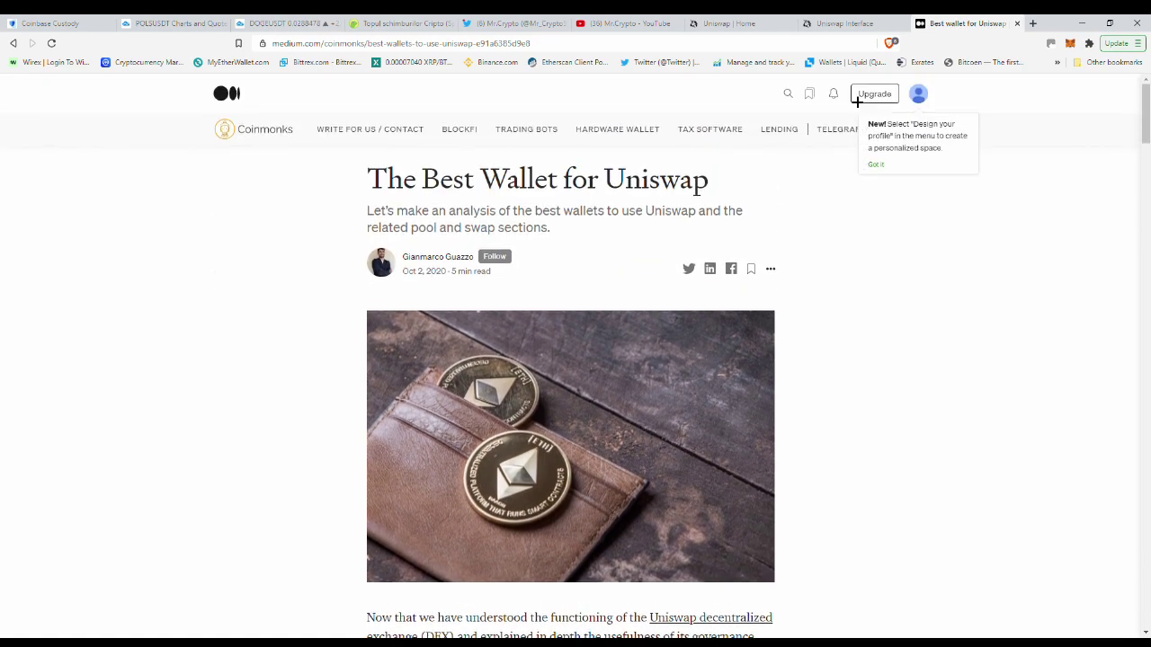
left_click(852, 27)
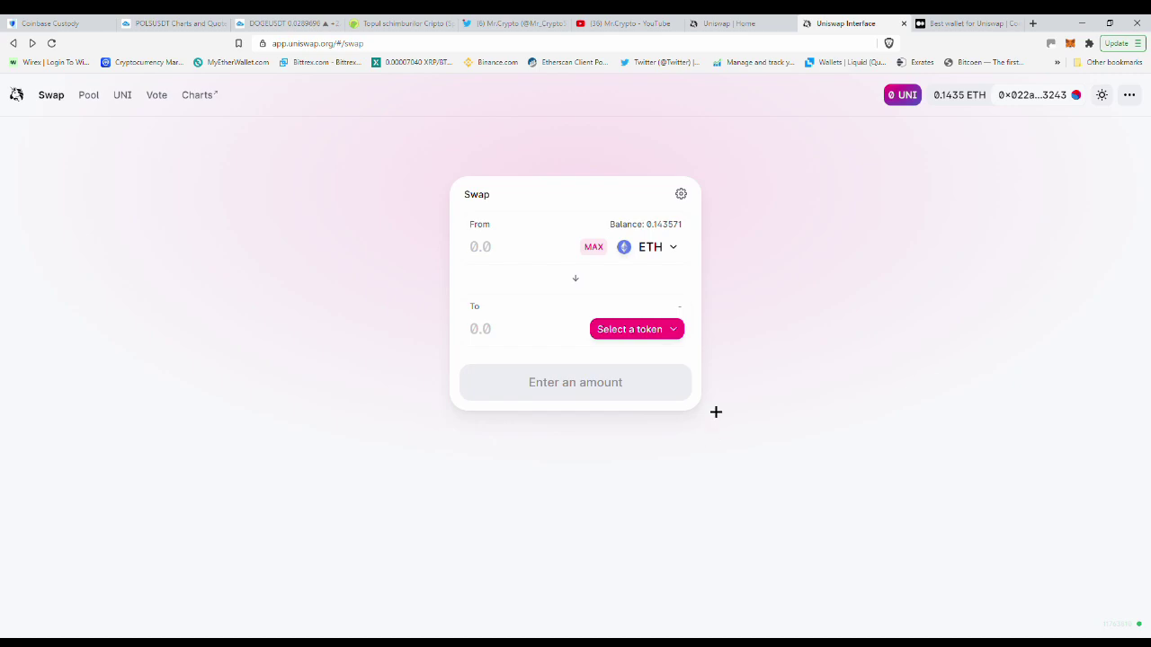
Switch to the Mr.Crypto YouTube channel, preview the Binance vs Uniswap video, and return to the Uniswap swap form
left_click(627, 25)
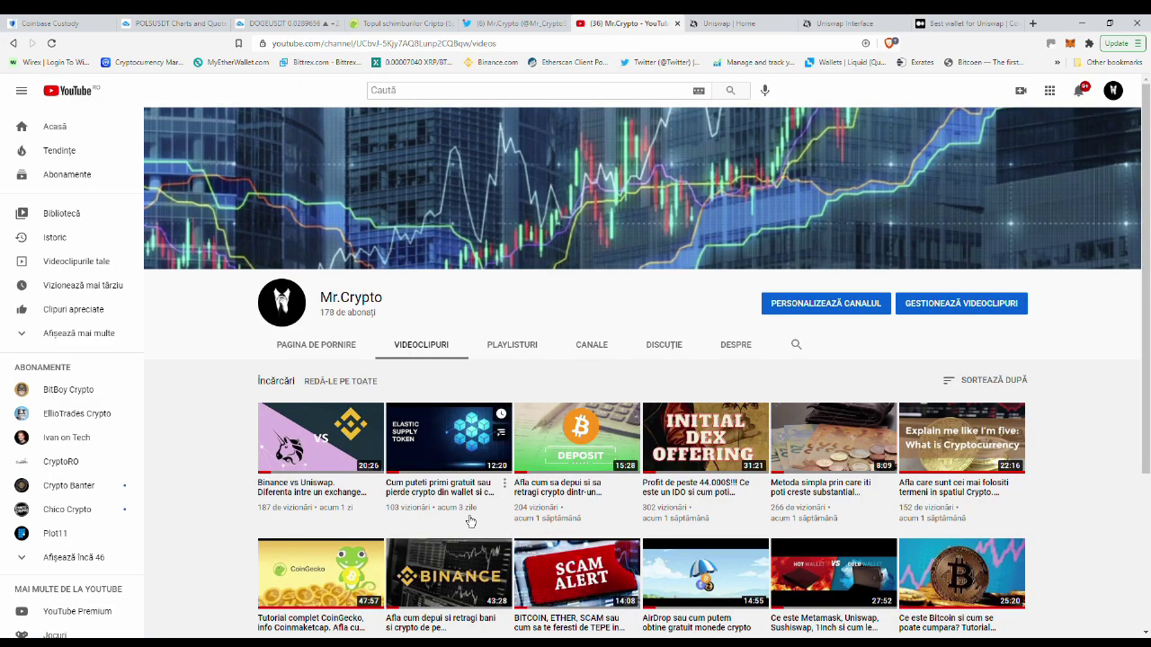
mouse_move(312, 524)
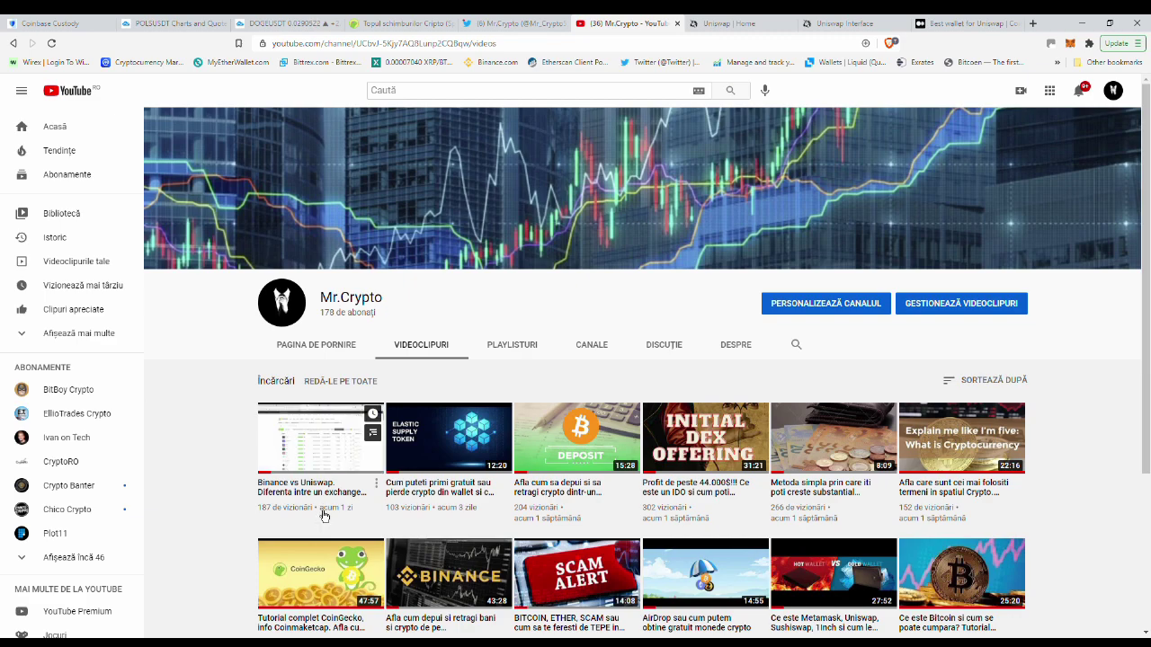
left_click(864, 26)
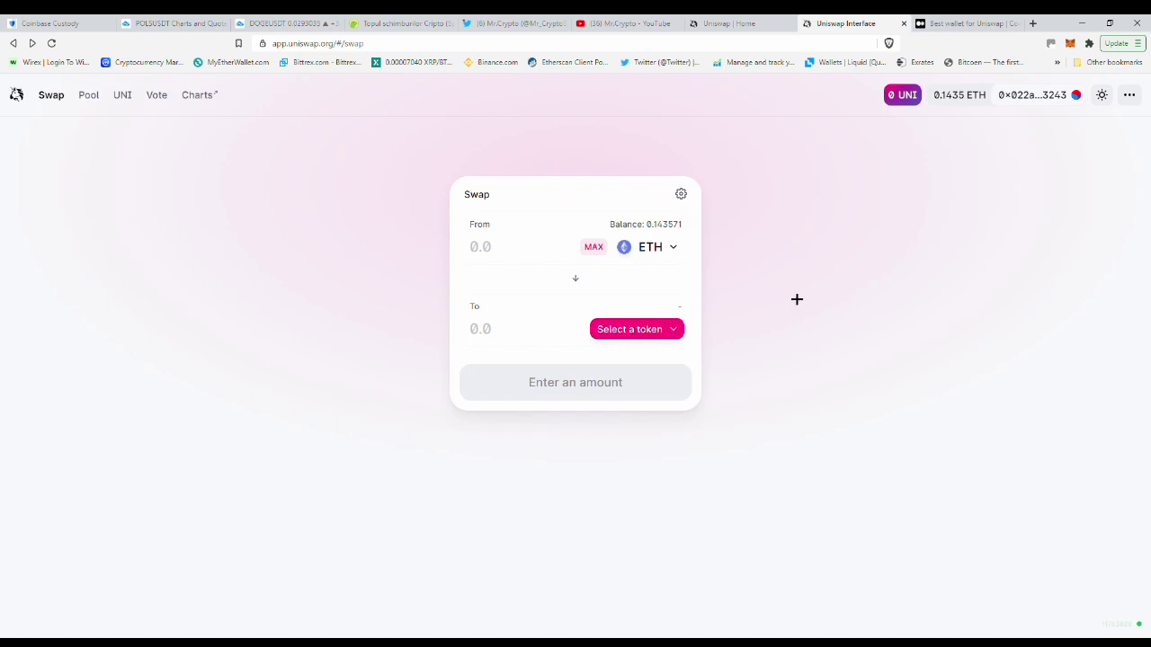
Reopen the Mr.Crypto YouTube channel and look through its list of uploaded videos
left_click(629, 23)
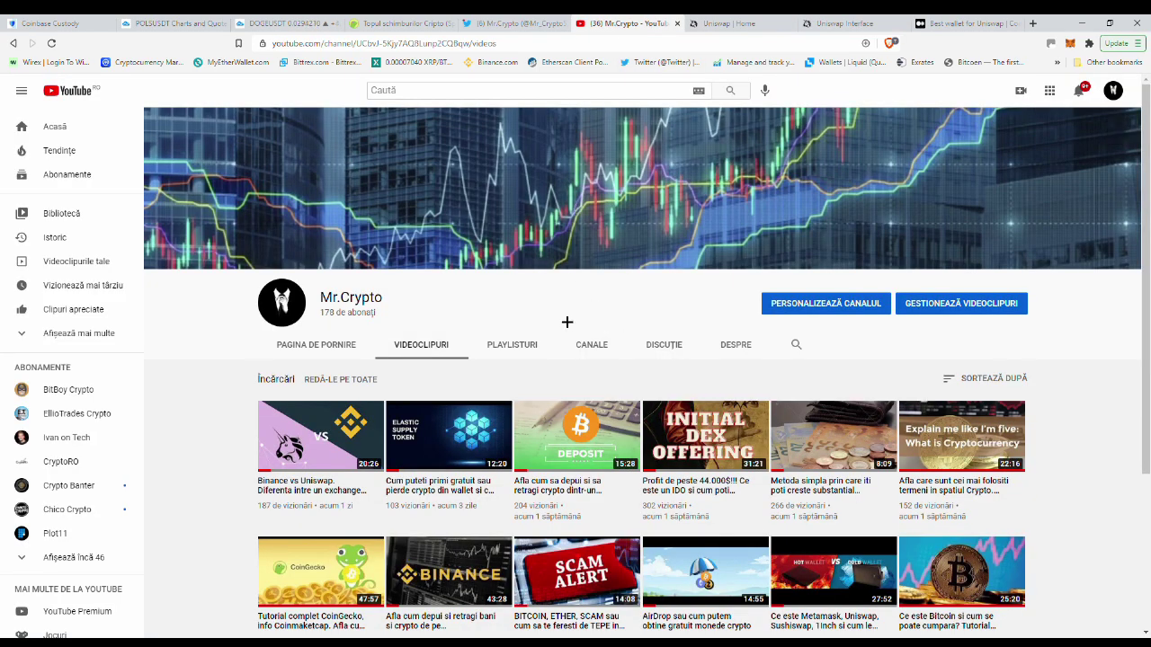
scroll(567, 319, "down", 3)
scroll(566, 323, "up", 3)
Switch to the Mr.Crypto Twitter profile and look through its pinned tweet and recent posts, including the daily gainers list
key("ctrl+shift+Tab")
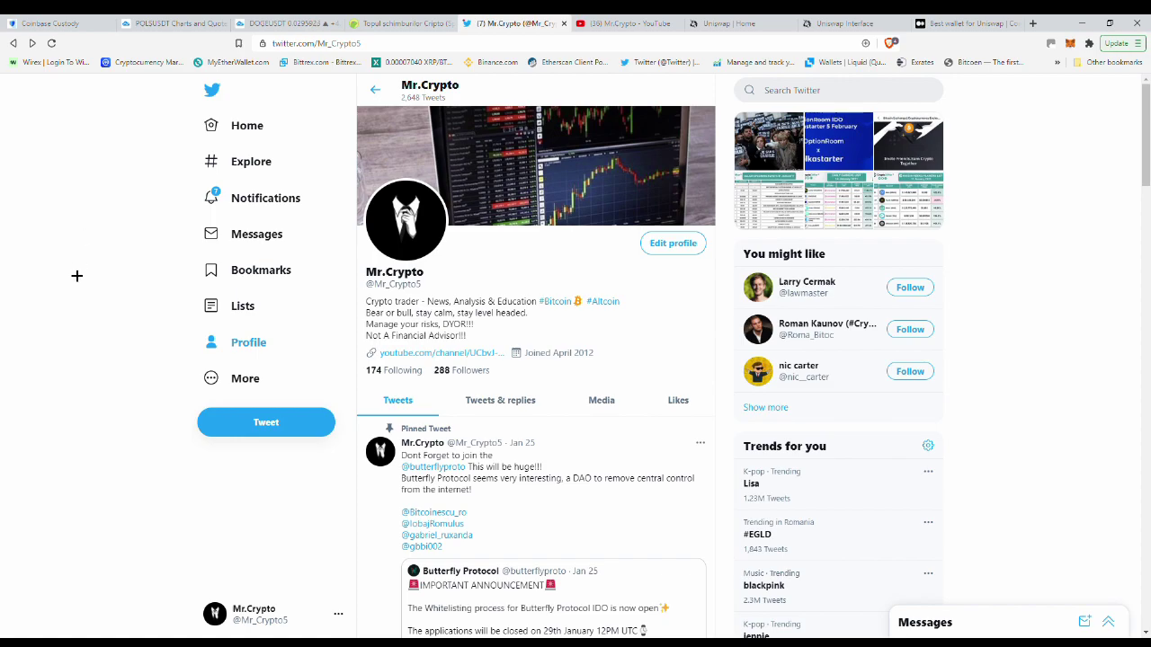
scroll(397, 488, "down", 3)
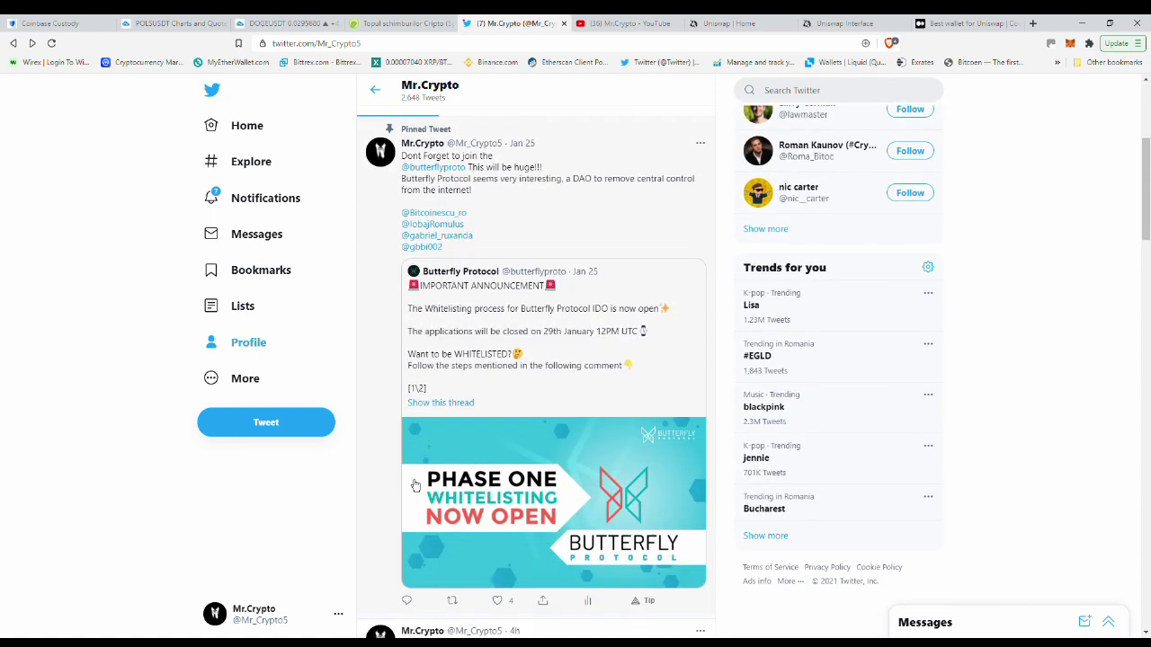
scroll(416, 486, "down", 5)
scroll(446, 493, "down", 5)
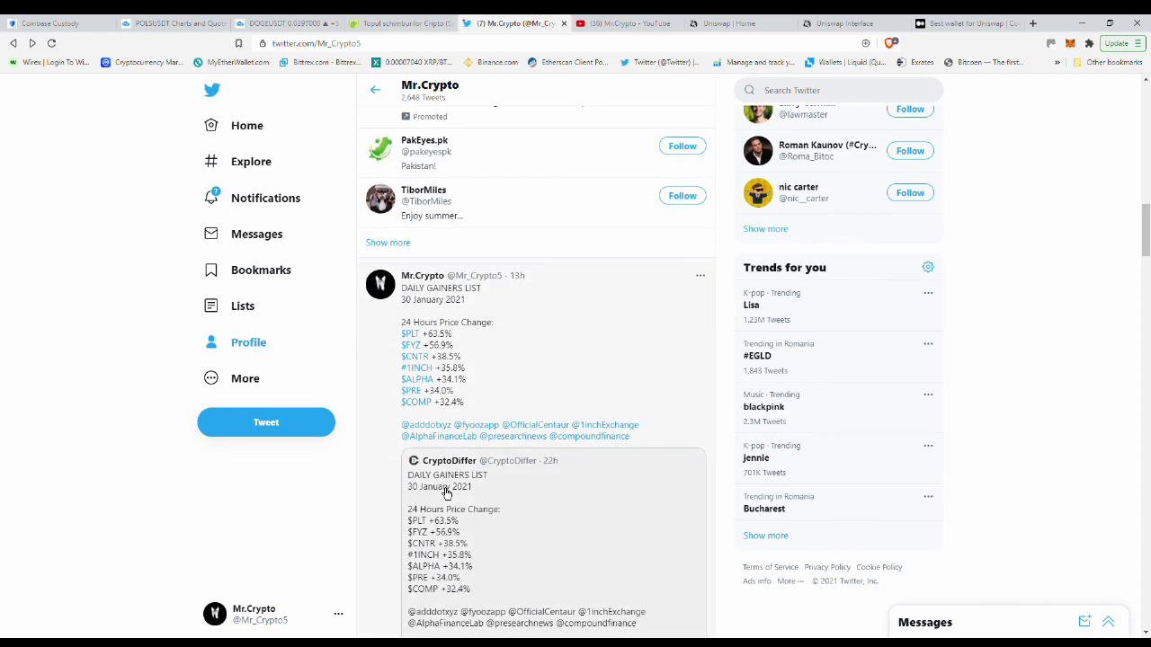
scroll(440, 492, "up", 15)
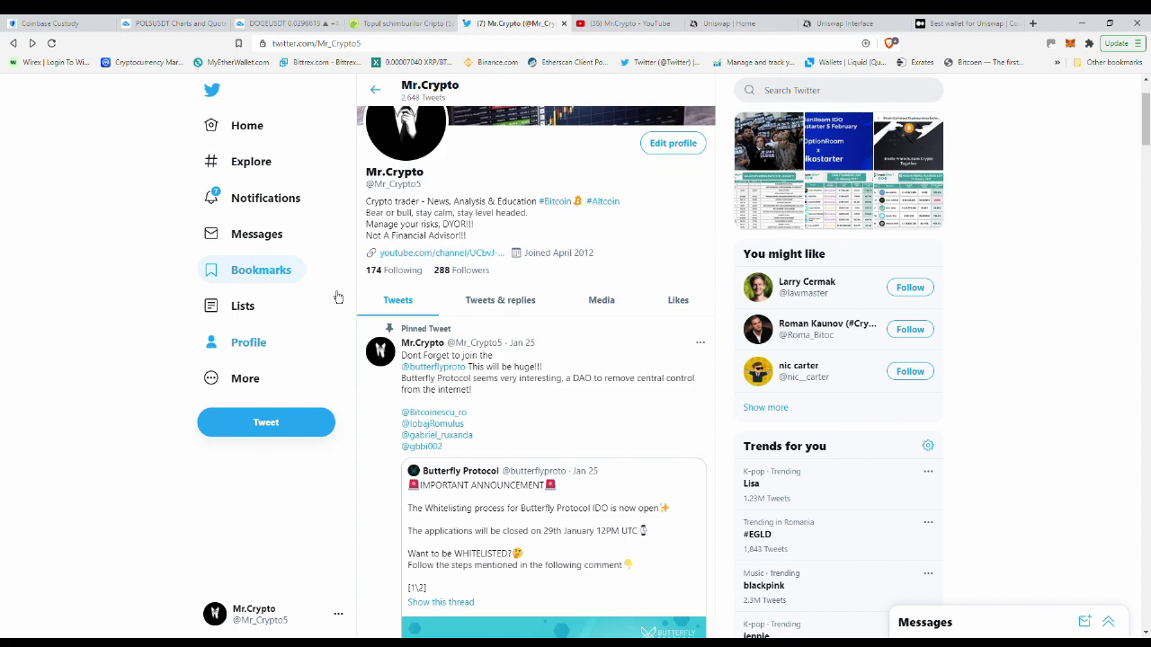